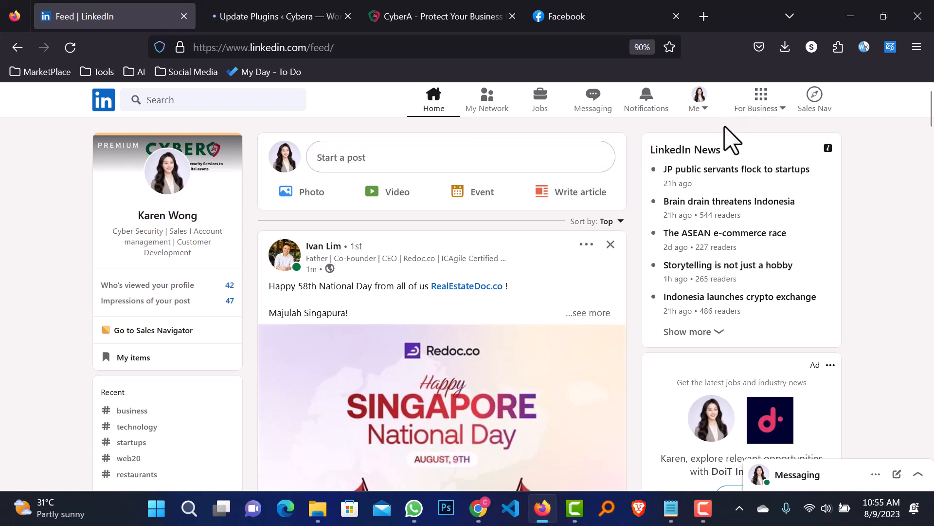
Open Campaign Manager via For Business > Advertise to list the ad accounts in a new tab
left_click(762, 110)
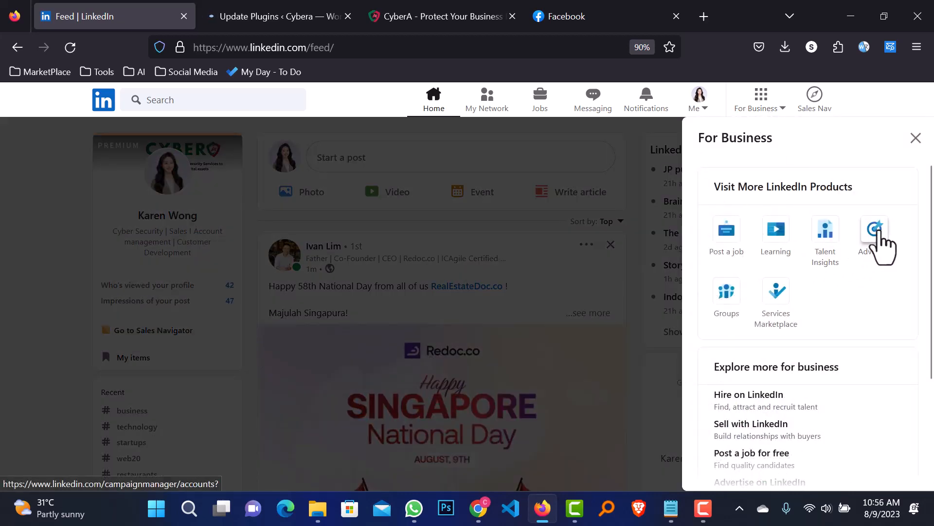
left_click(881, 234)
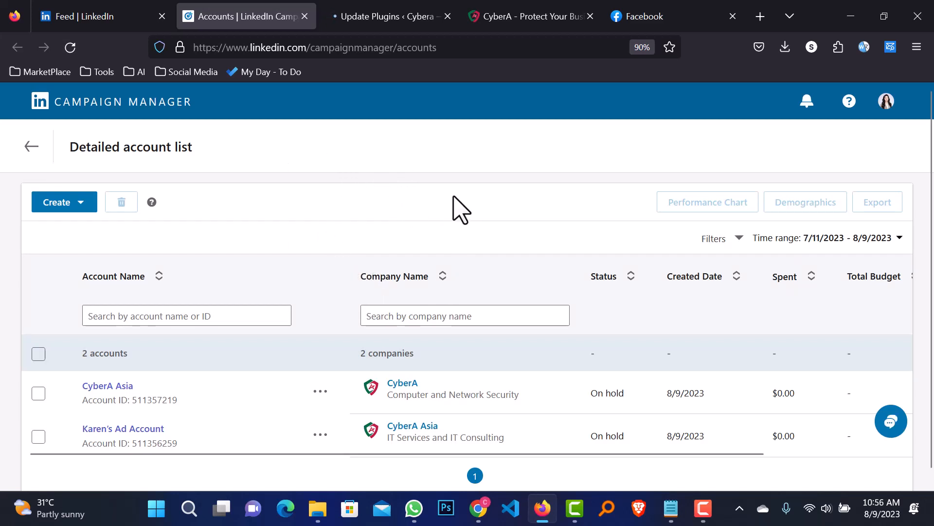
scroll(265, 219, "down", 1)
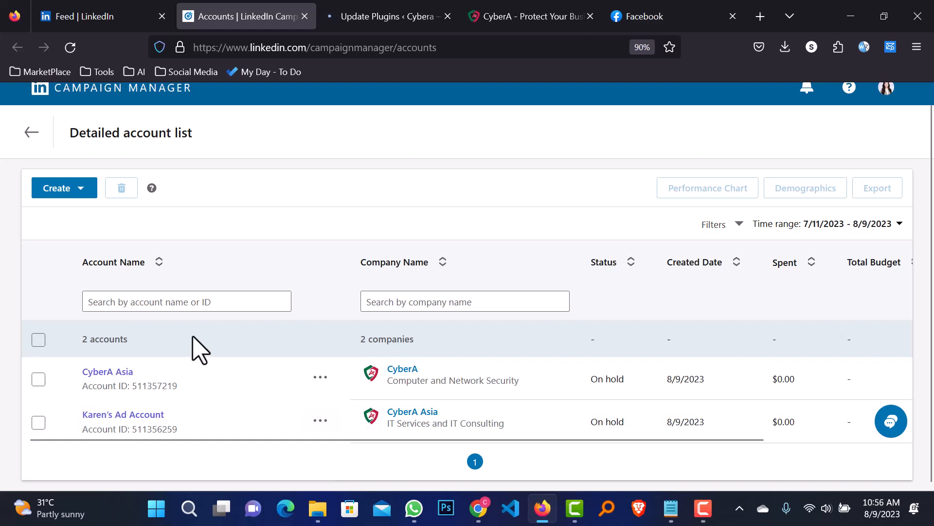
left_click(80, 189)
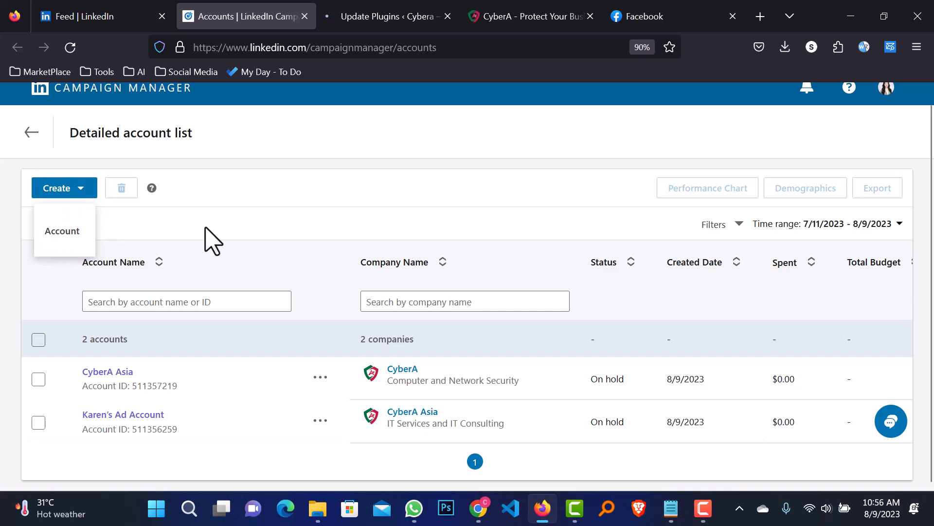
left_click(81, 189)
left_click(67, 234)
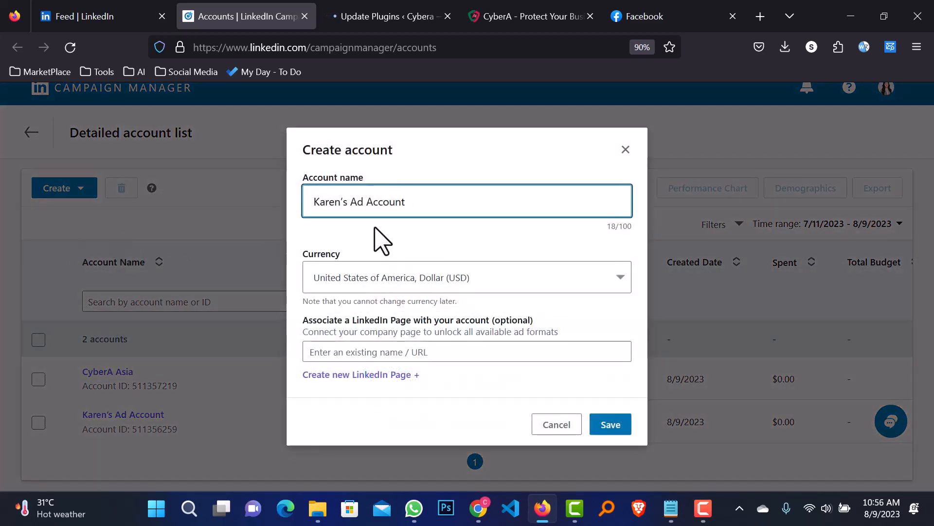
left_click_drag(439, 205, 294, 203)
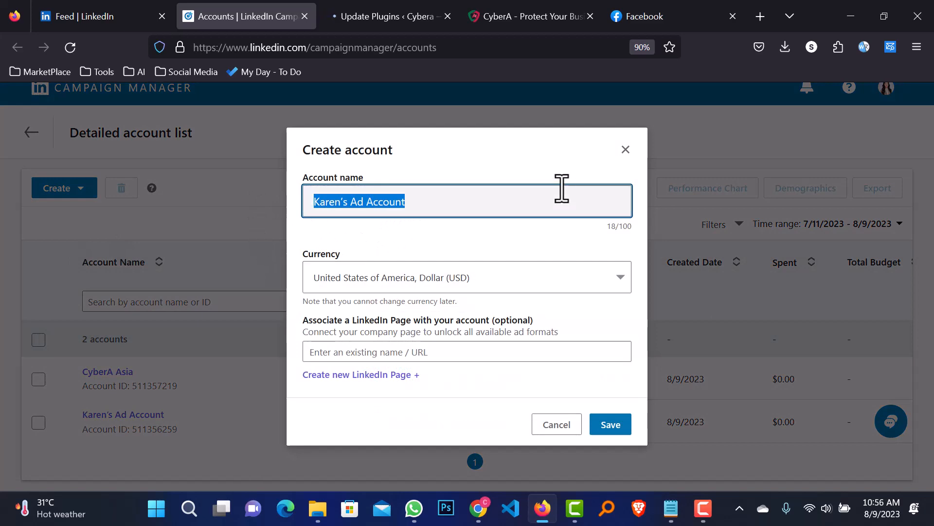
left_click(625, 150)
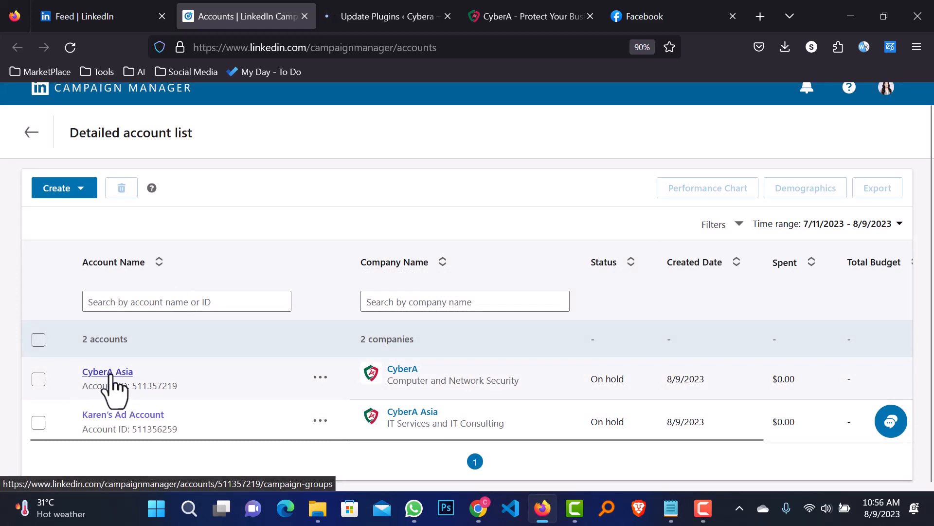
Open the CyberA Asia ad account and start a new campaign via Create > Campaign
left_click(102, 372)
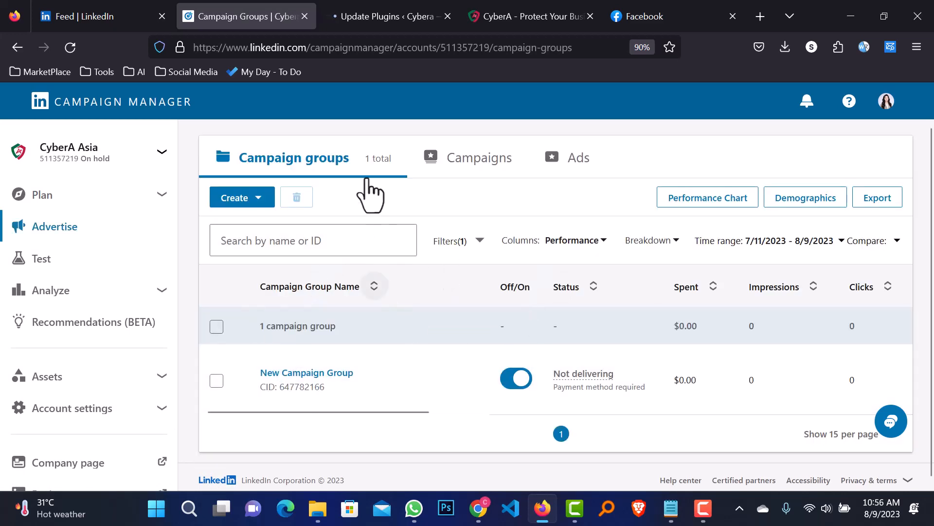
left_click(424, 156)
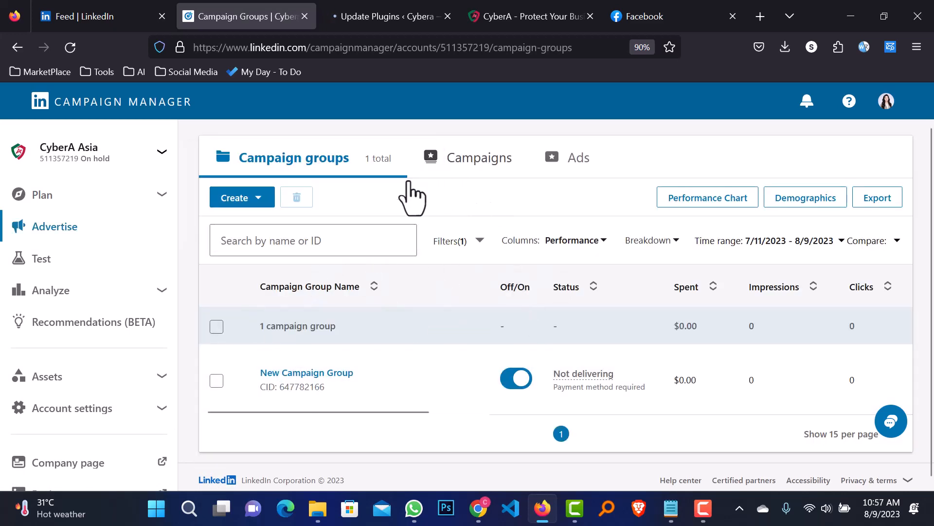
left_click(239, 200)
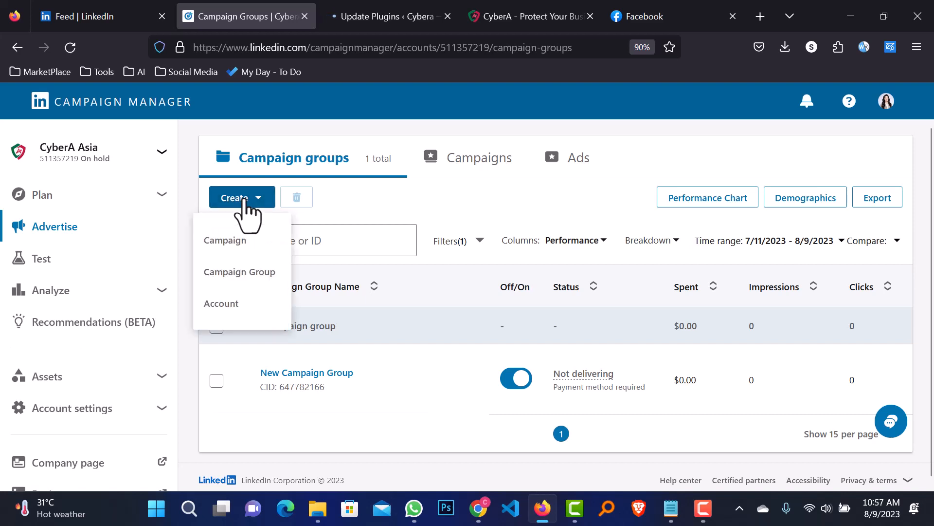
left_click(226, 243)
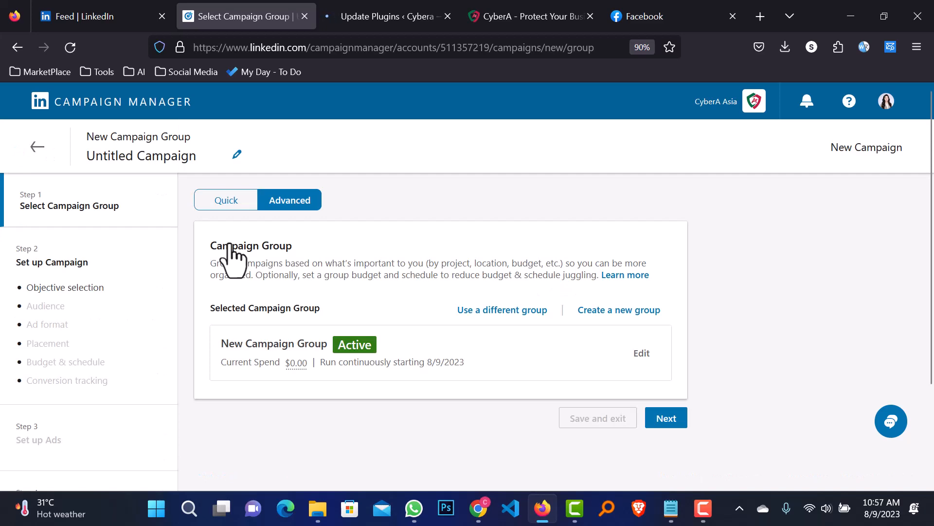
left_click(229, 202)
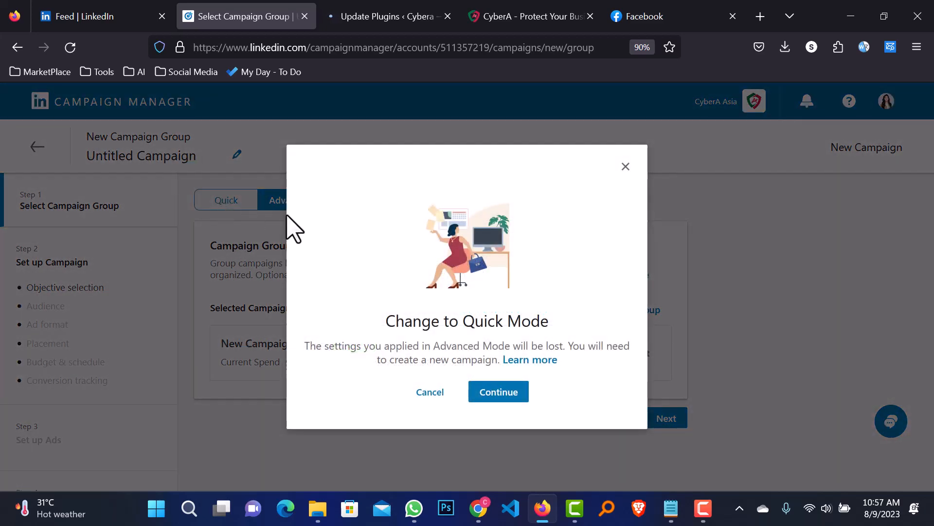
left_click(625, 166)
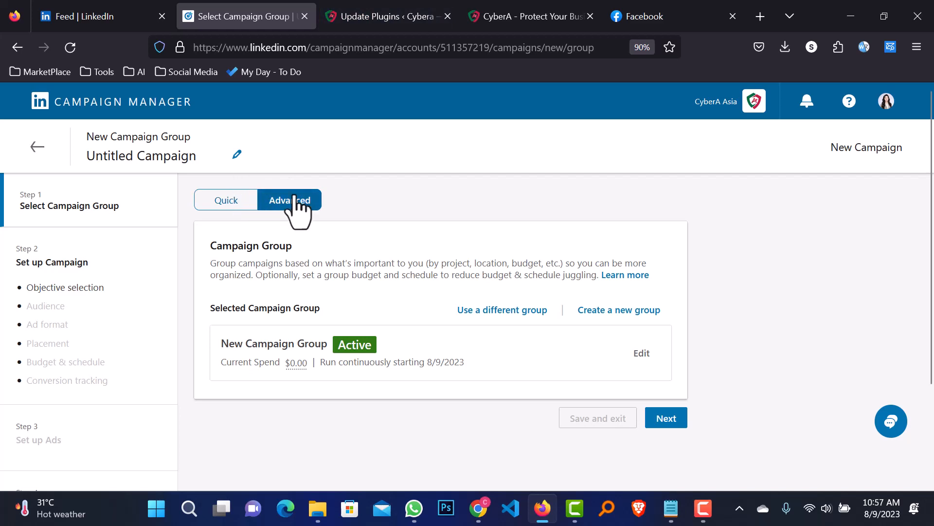
Continue into campaign setup, dismissing the mode tip and minimizing the CyberA folder window
left_click(667, 418)
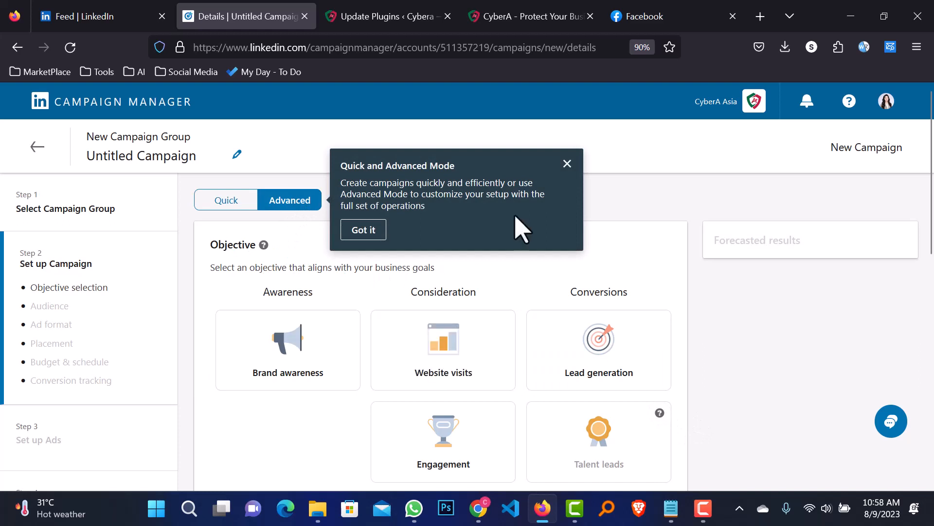
left_click(567, 164)
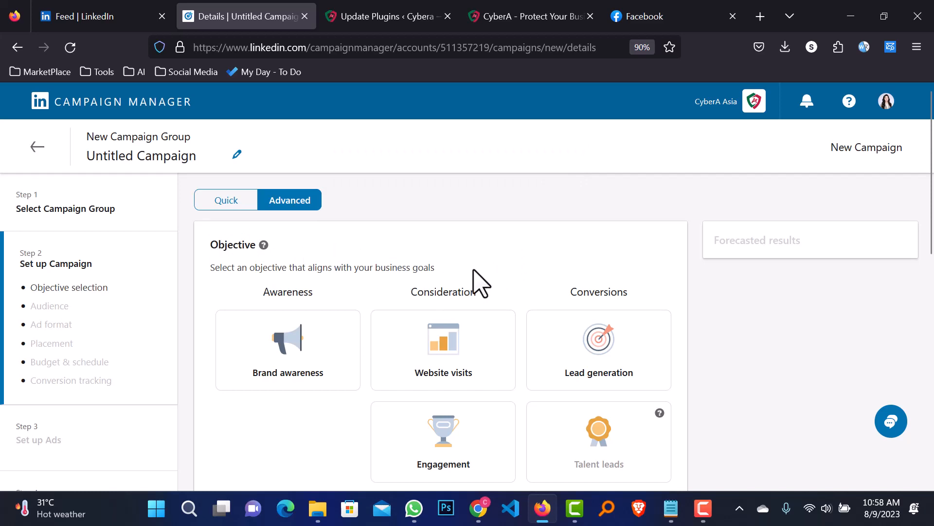
scroll(470, 276, "down", 2)
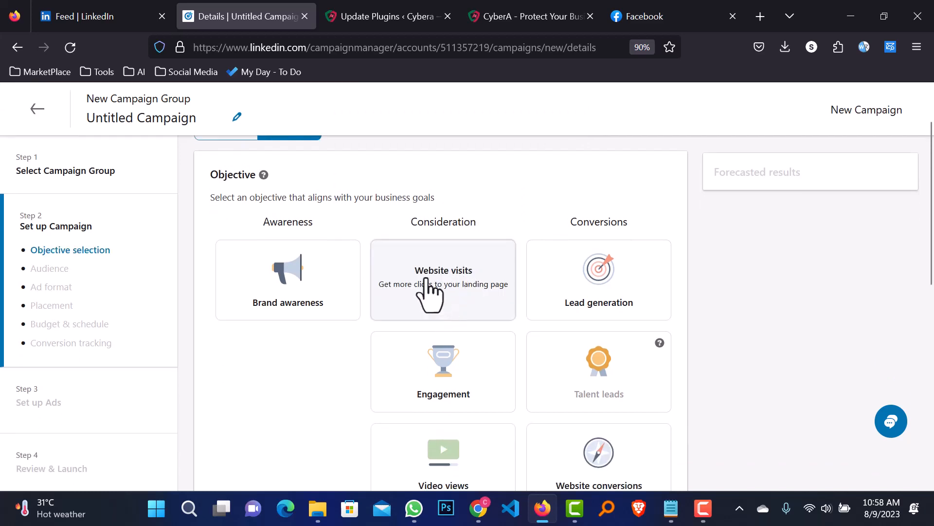
key("alt+Tab")
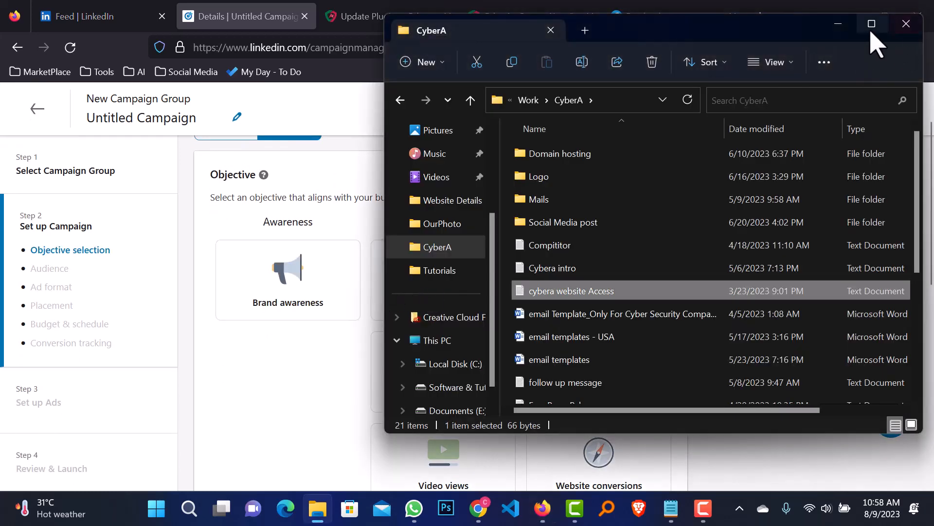
left_click(838, 24)
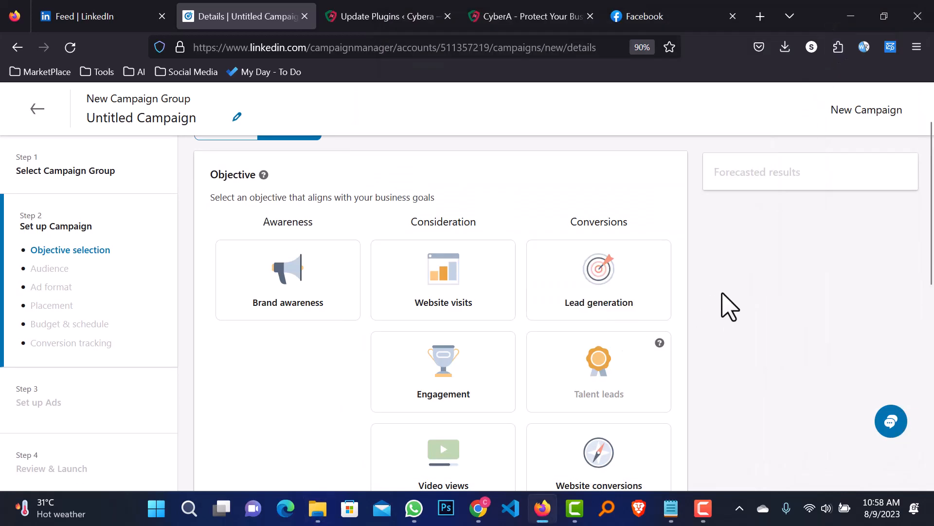
Choose Website visits as the objective and review the Singapore audience forecast
left_click(444, 288)
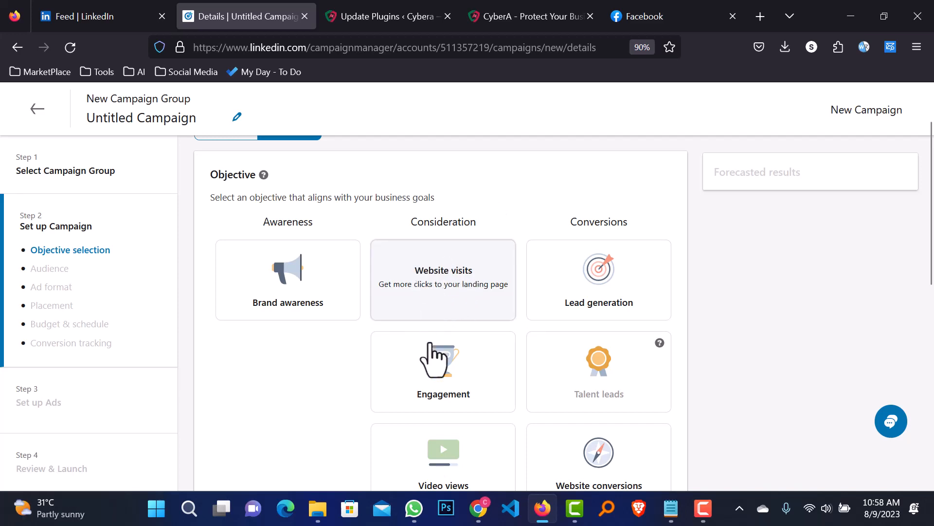
scroll(734, 367, "down", 4)
scroll(735, 367, "down", 2)
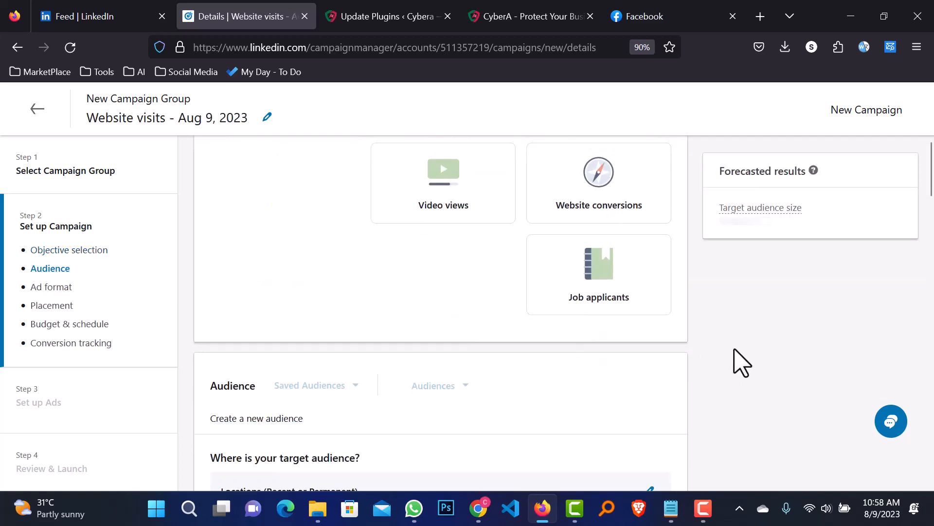
scroll(735, 367, "up", 7)
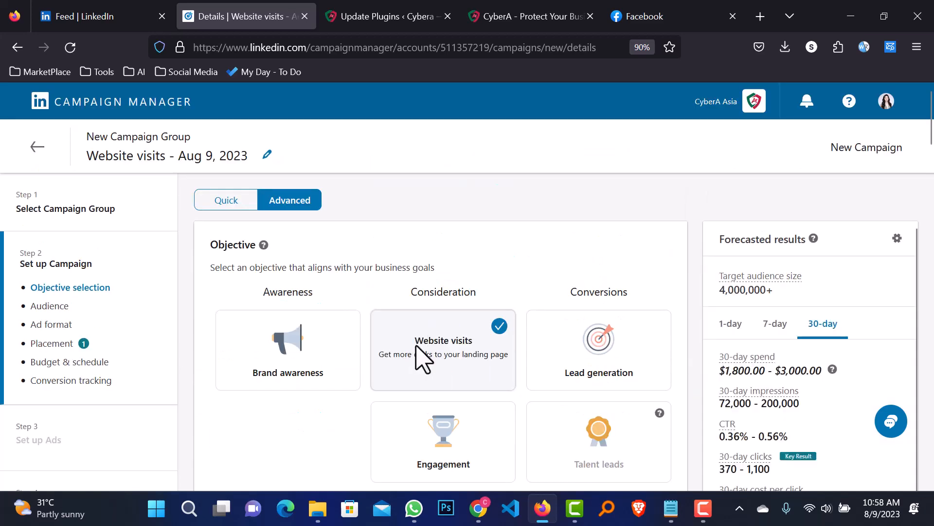
scroll(560, 286, "down", 4)
scroll(492, 370, "down", 4)
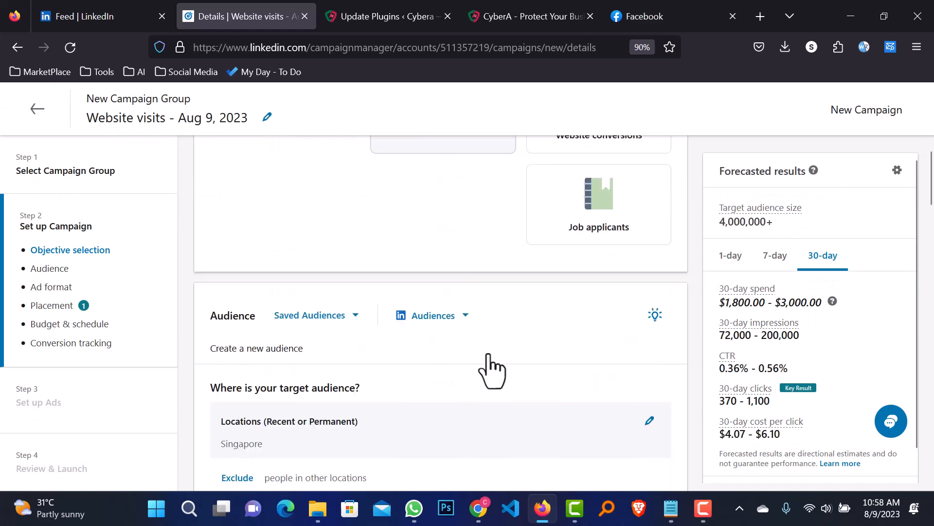
scroll(501, 363, "down", 1)
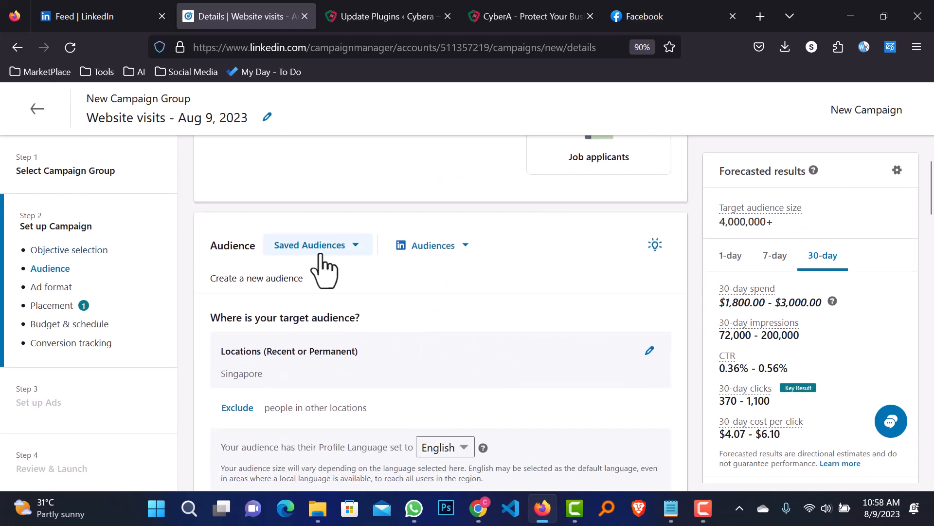
left_click(463, 246)
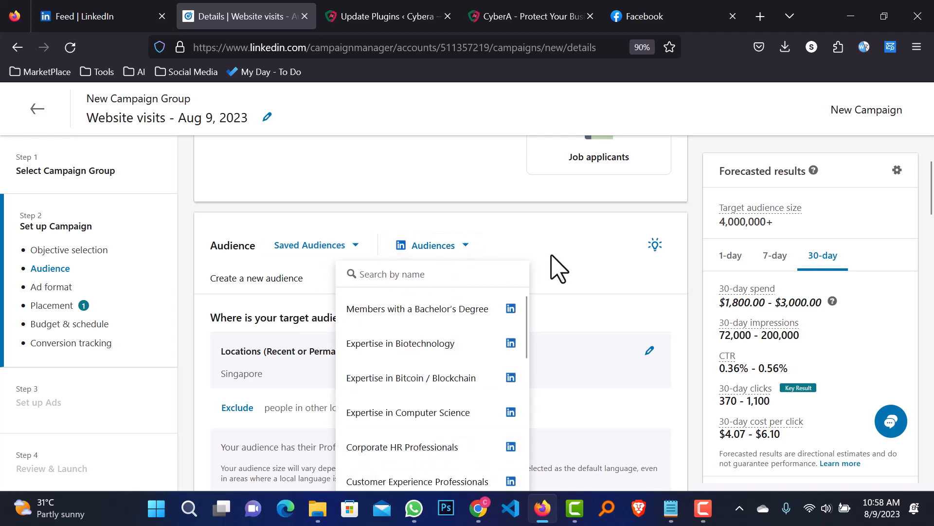
scroll(559, 269, "down", 3)
scroll(451, 334, "down", 10)
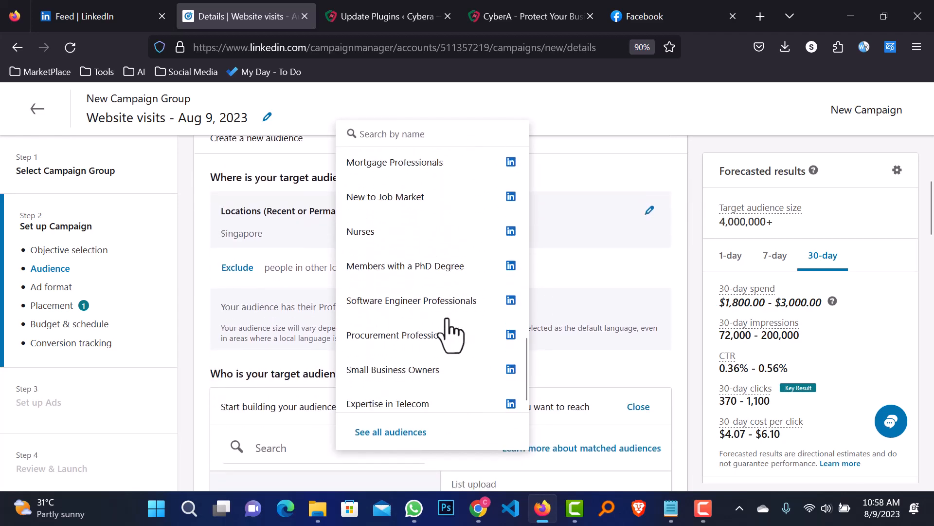
scroll(451, 331, "down", 2)
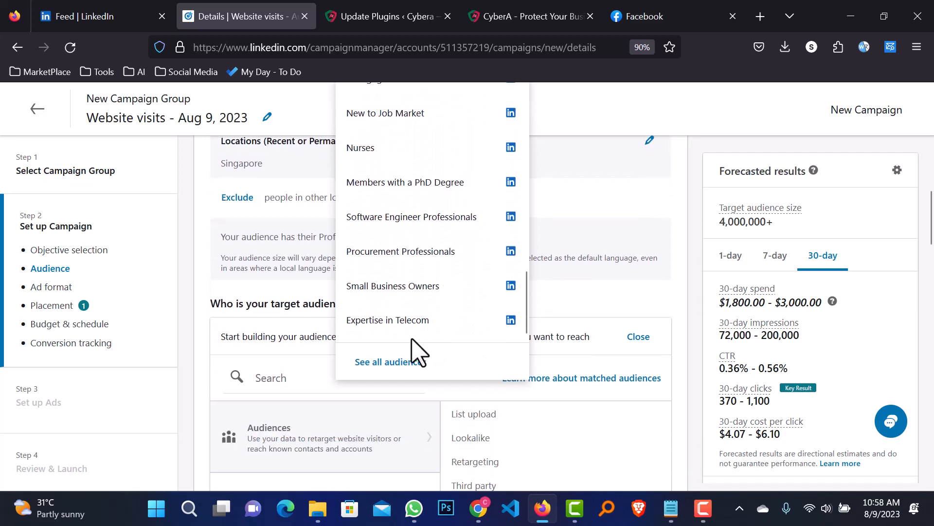
left_click(397, 290)
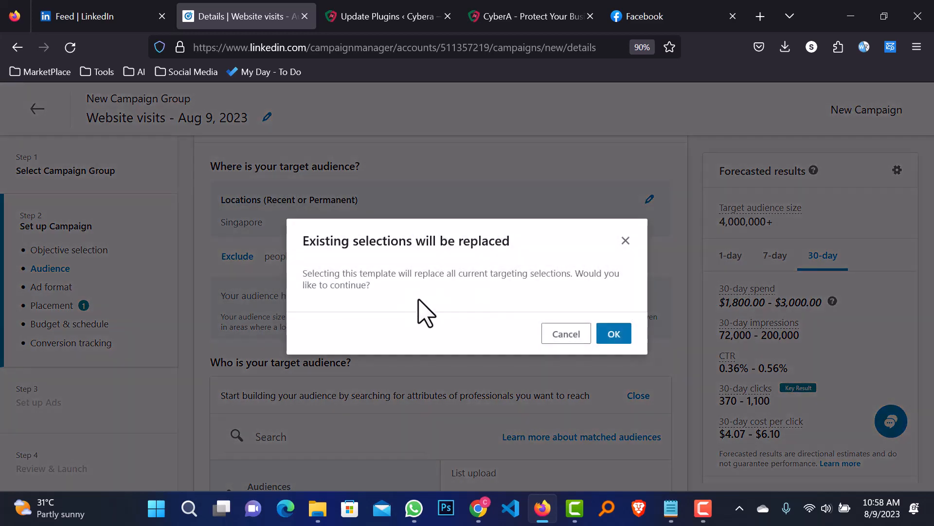
left_click(614, 335)
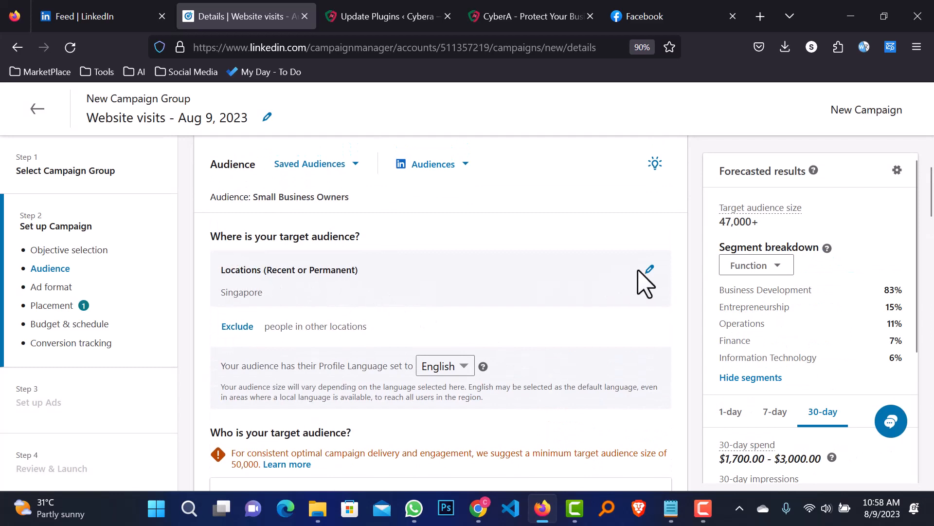
left_click(649, 271)
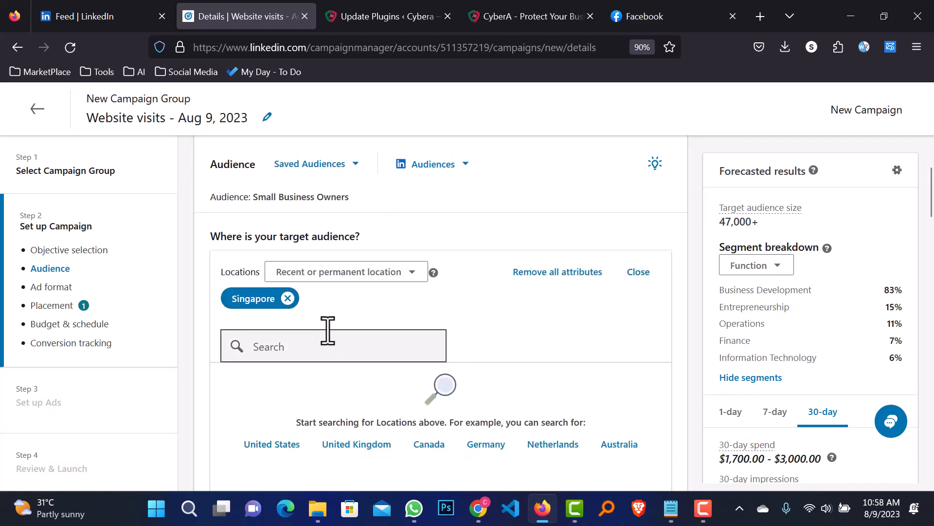
left_click(642, 285)
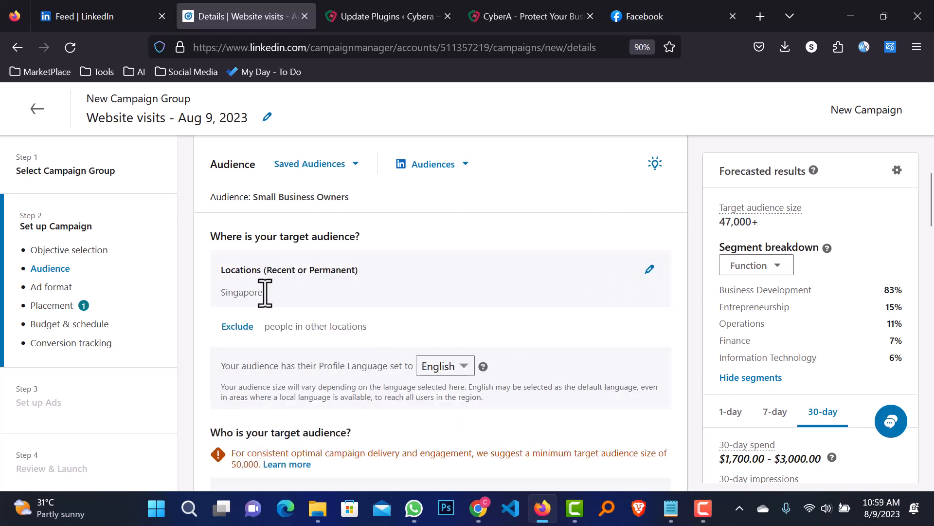
left_click_drag(265, 292, 215, 303)
left_click(217, 304)
scroll(509, 313, "down", 2)
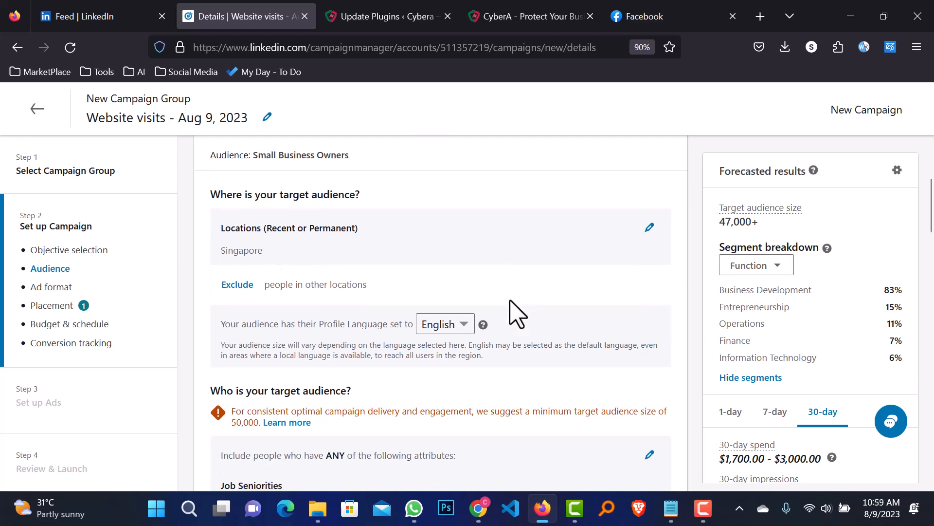
left_click(462, 297)
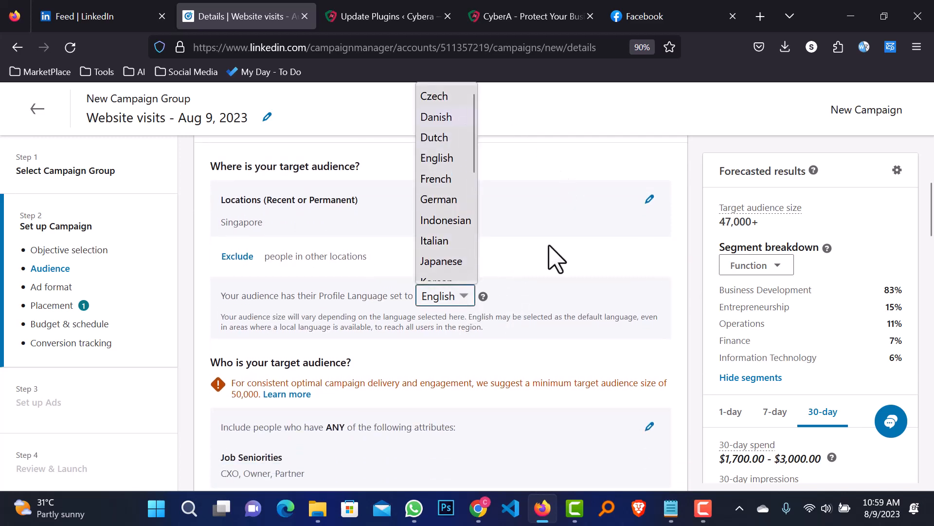
left_click(425, 298)
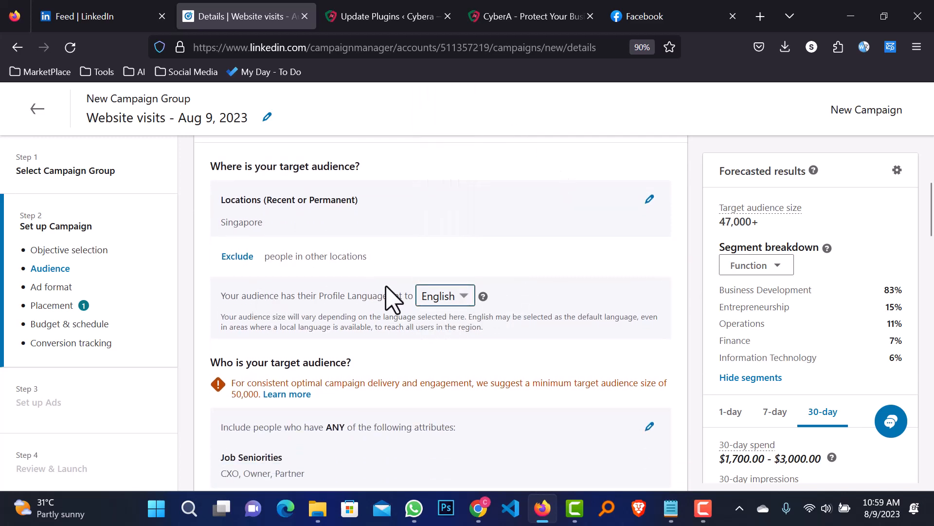
scroll(611, 299, "down", 3)
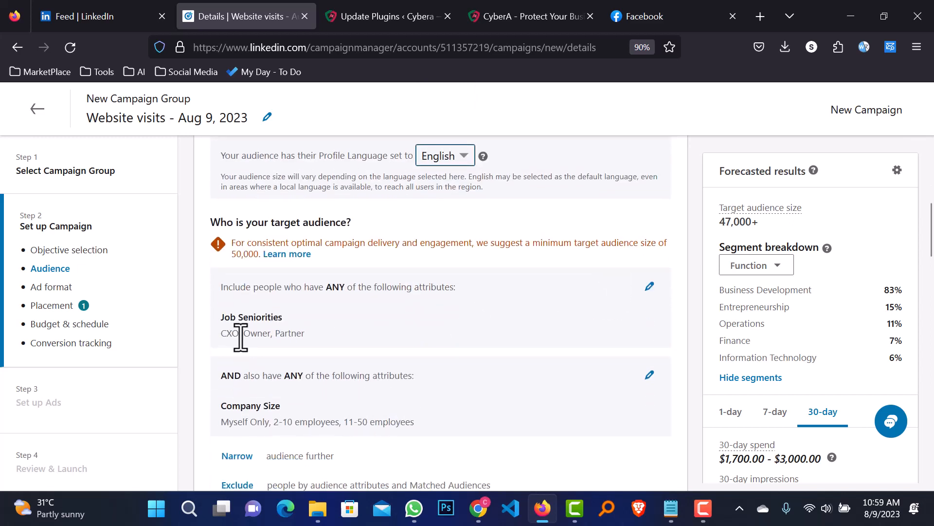
left_click_drag(220, 318, 292, 326)
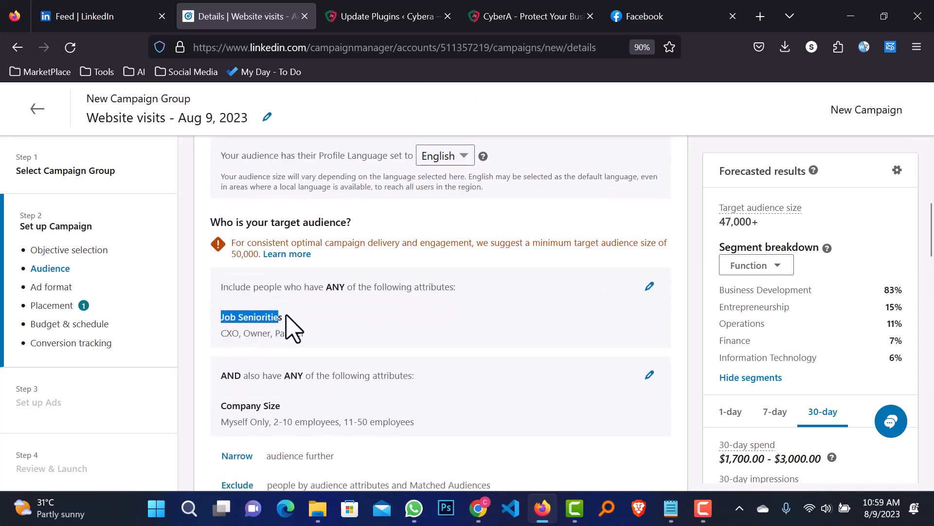
left_click(306, 326)
scroll(286, 365, "down", 2)
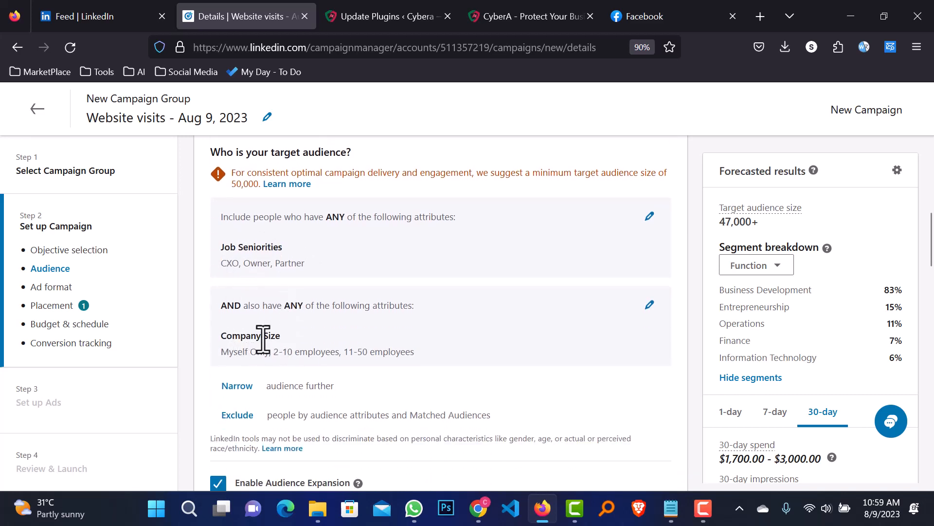
left_click(650, 305)
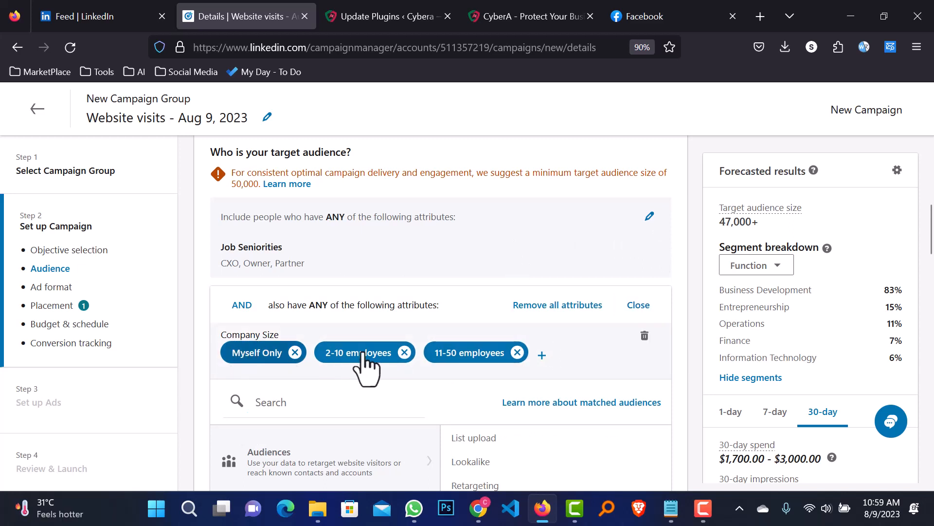
left_click(637, 305)
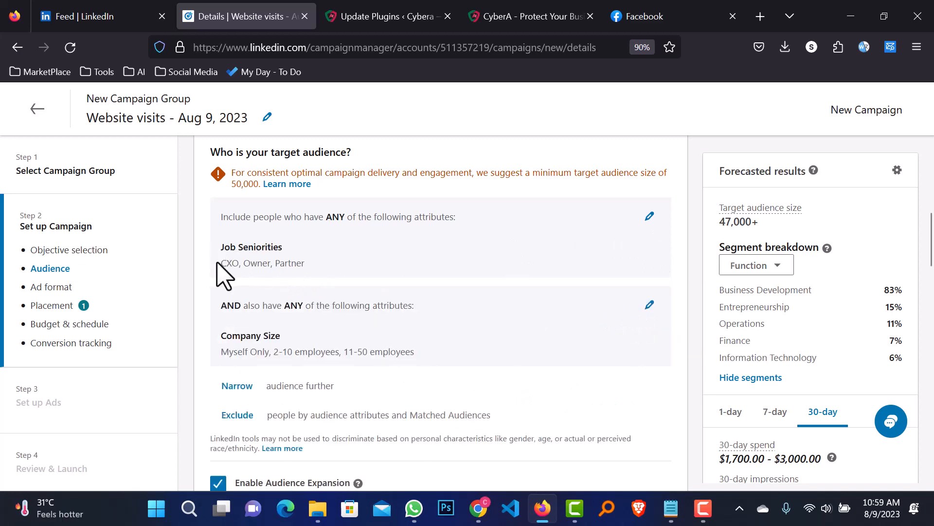
mouse_move(217, 264)
left_mouse_down()
mouse_move(320, 263)
mouse_move(218, 263)
left_mouse_up()
left_click(320, 263)
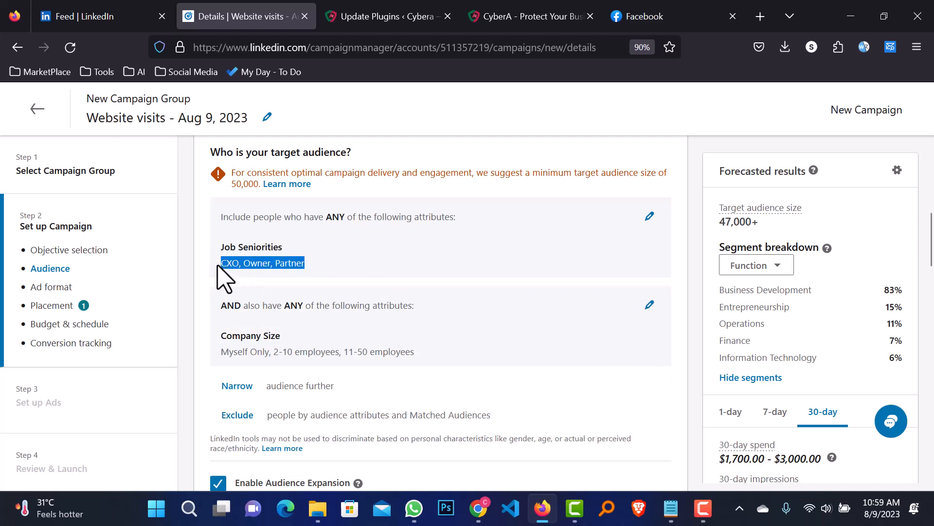
left_click_drag(423, 352, 229, 375)
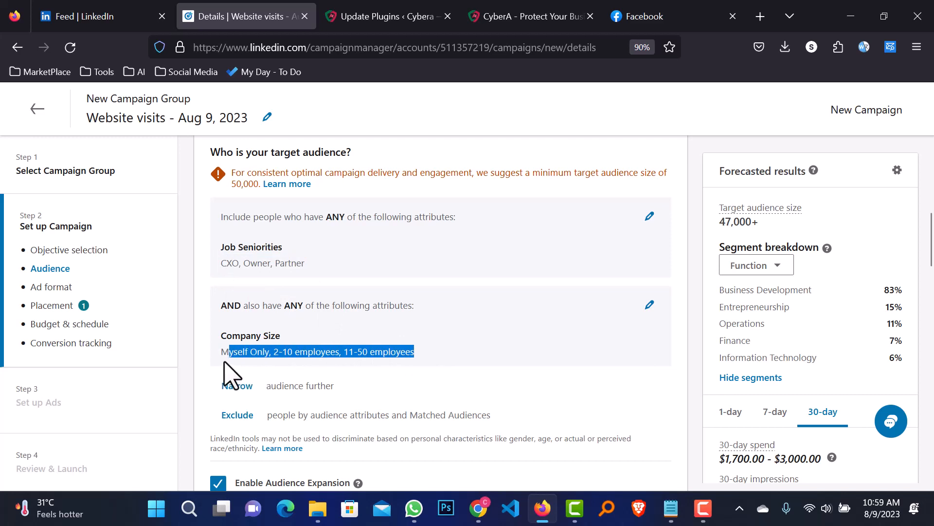
left_click(395, 354)
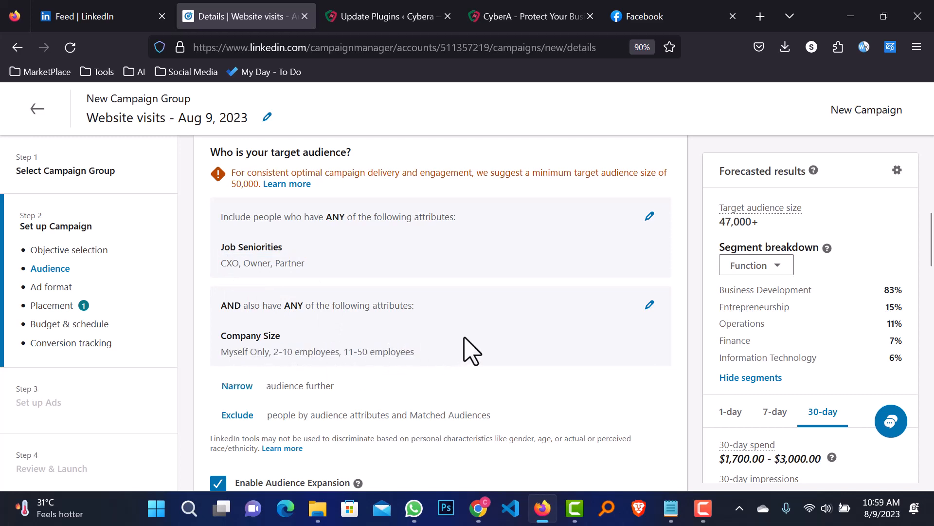
scroll(471, 351, "down", 3)
scroll(476, 334, "down", 4)
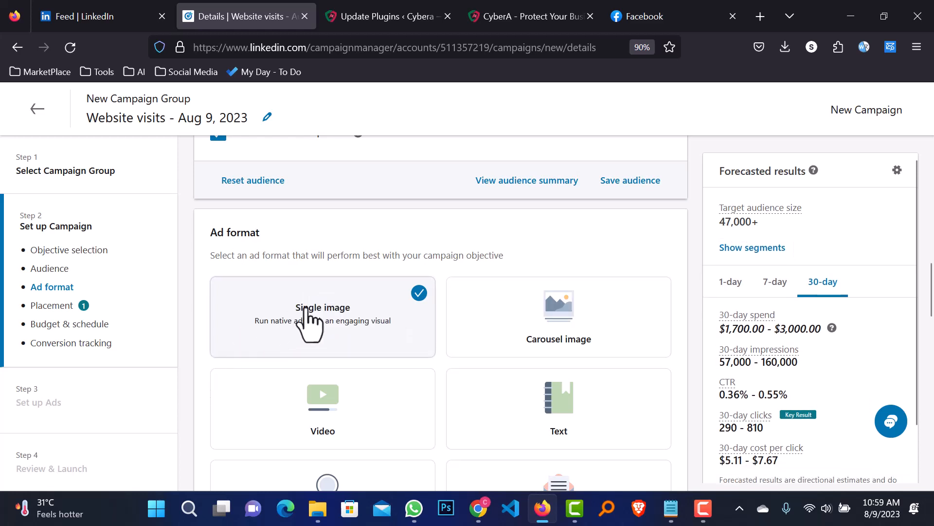
scroll(455, 255, "down", 1)
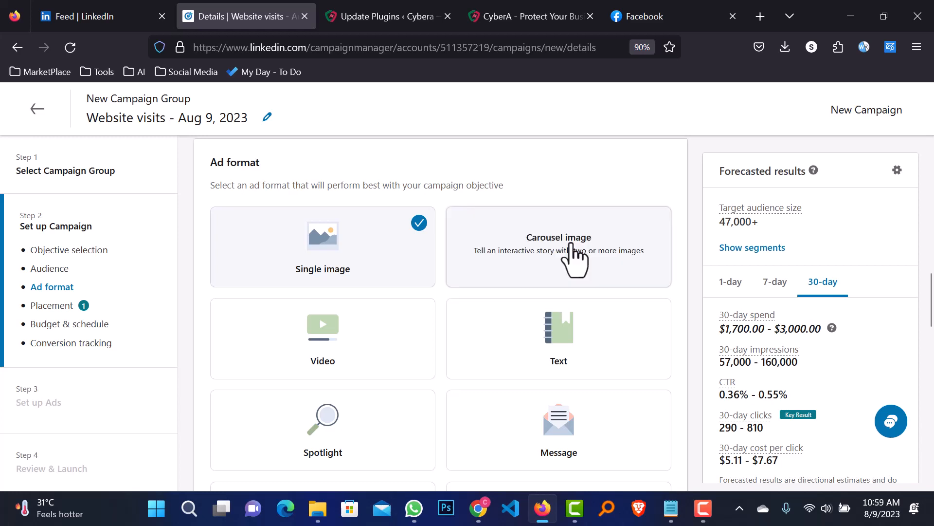
left_click(528, 267)
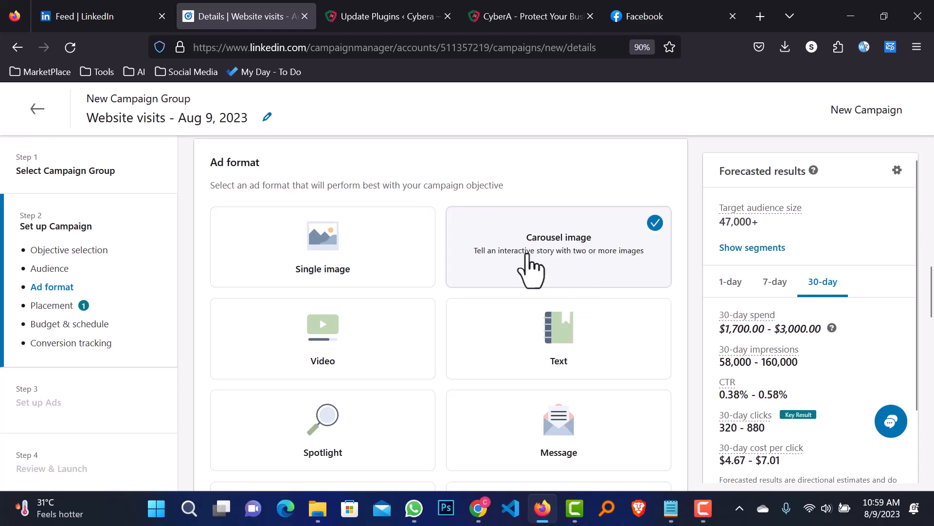
scroll(895, 367, "down", 2)
scroll(893, 368, "up", 2)
left_click(355, 269)
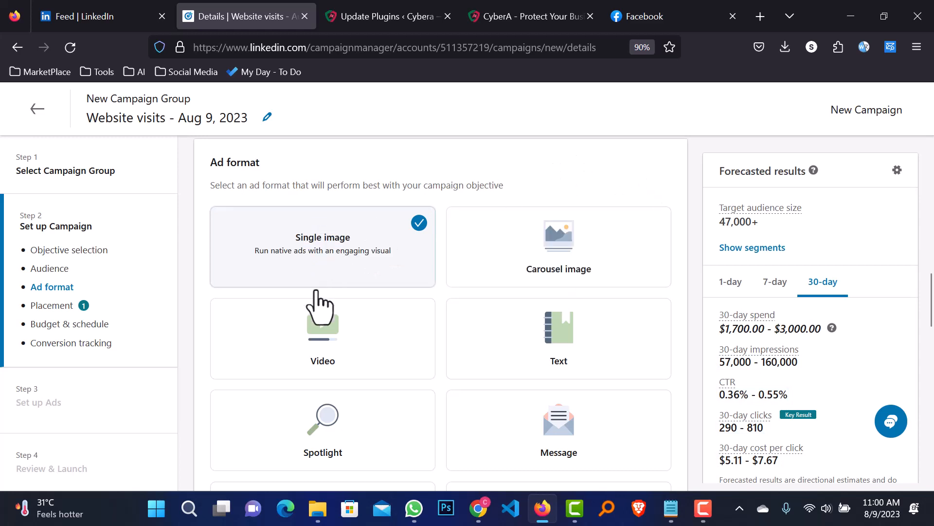
scroll(314, 290, "down", 2)
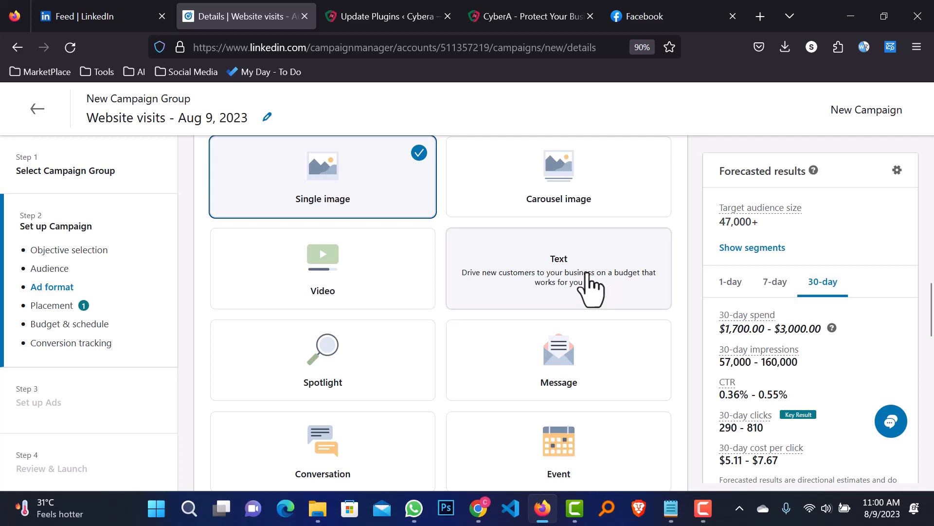
scroll(304, 367, "down", 2)
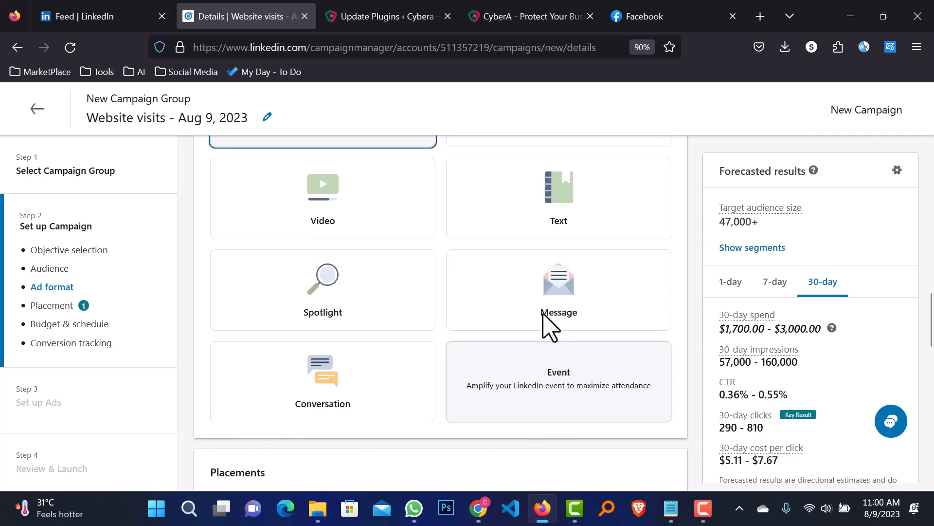
scroll(414, 250, "down", 3)
scroll(423, 282, "up", 7)
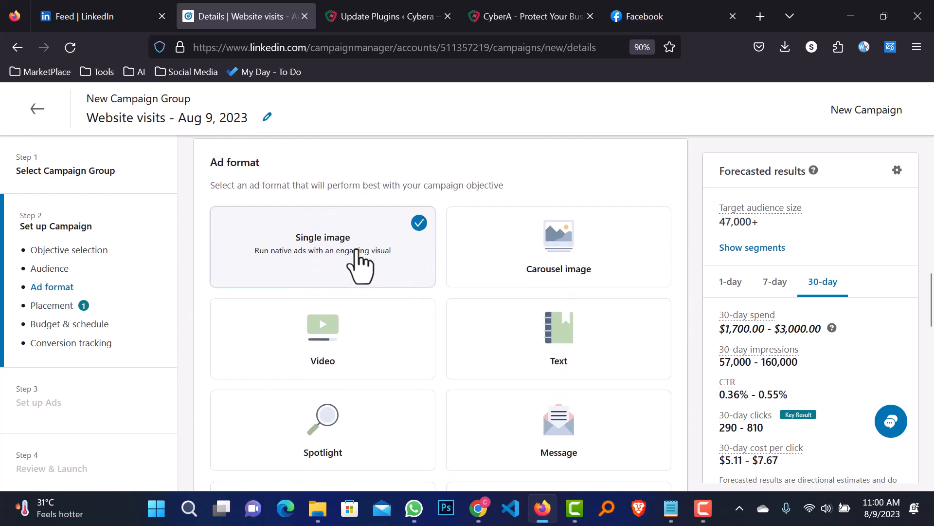
scroll(324, 361, "down", 5)
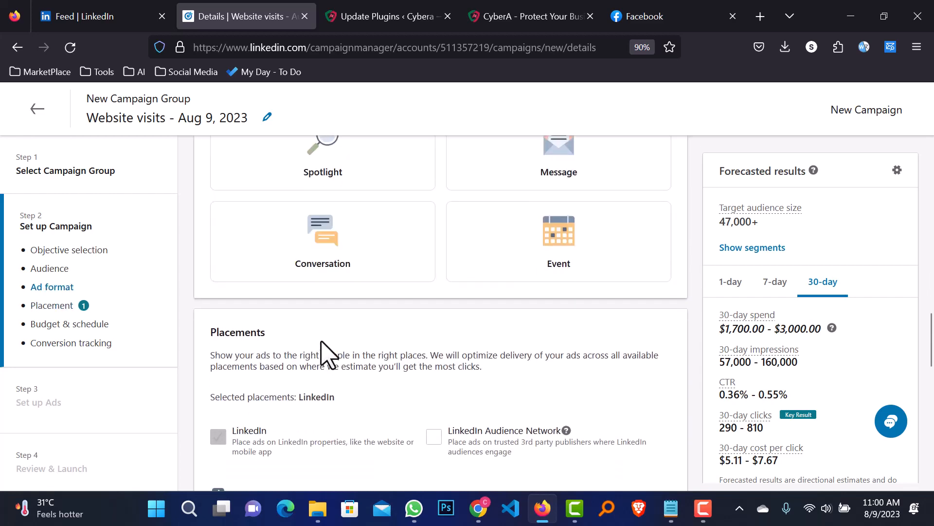
scroll(350, 355, "down", 4)
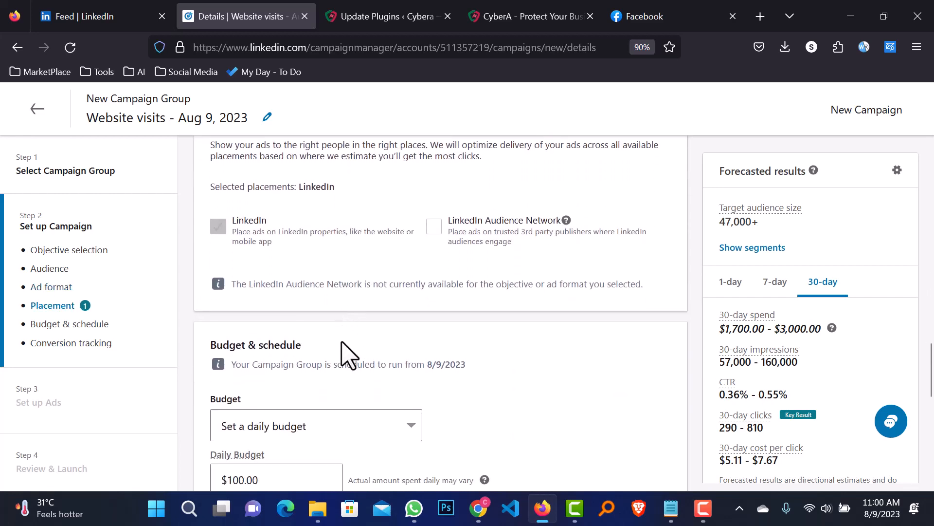
scroll(345, 353, "down", 2)
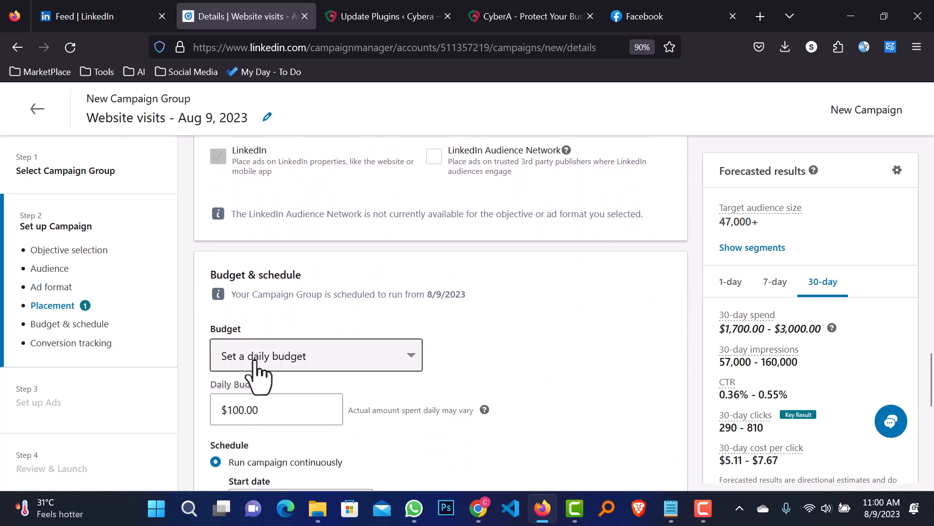
Keep 'Set a daily budget' and change the daily budget to $10.00
left_click(371, 366)
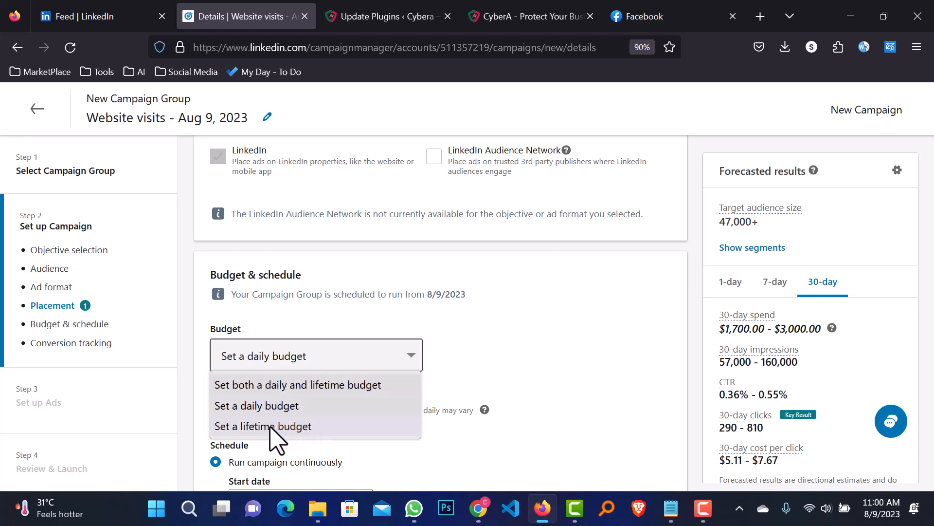
left_click(270, 412)
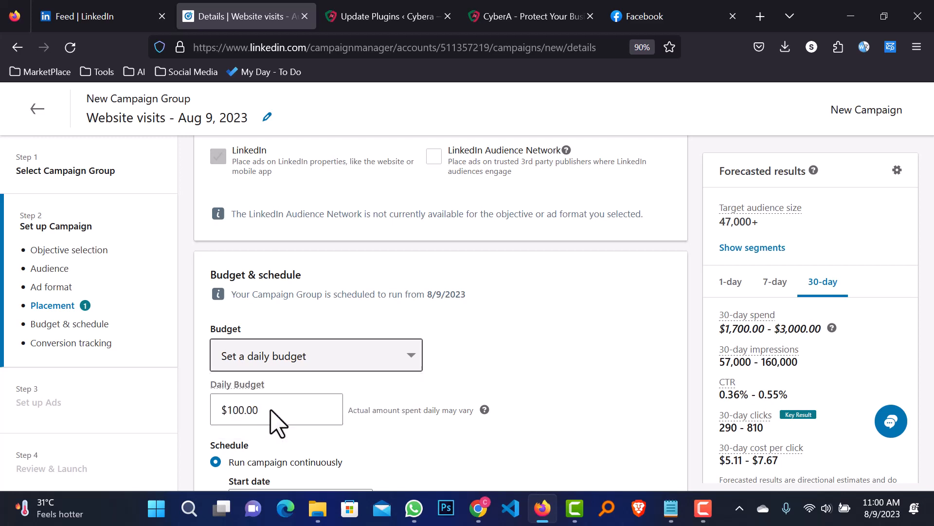
left_click(309, 411)
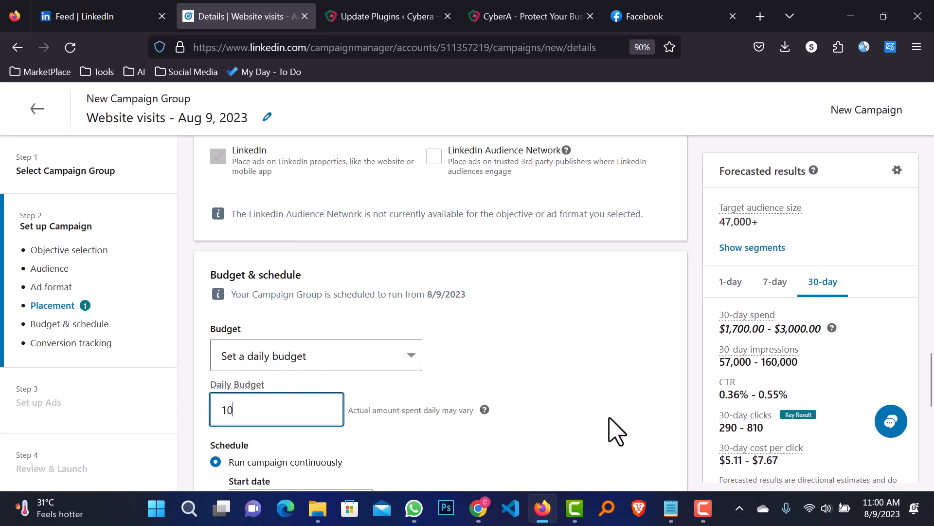
left_click(616, 430)
scroll(572, 406, "down", 3)
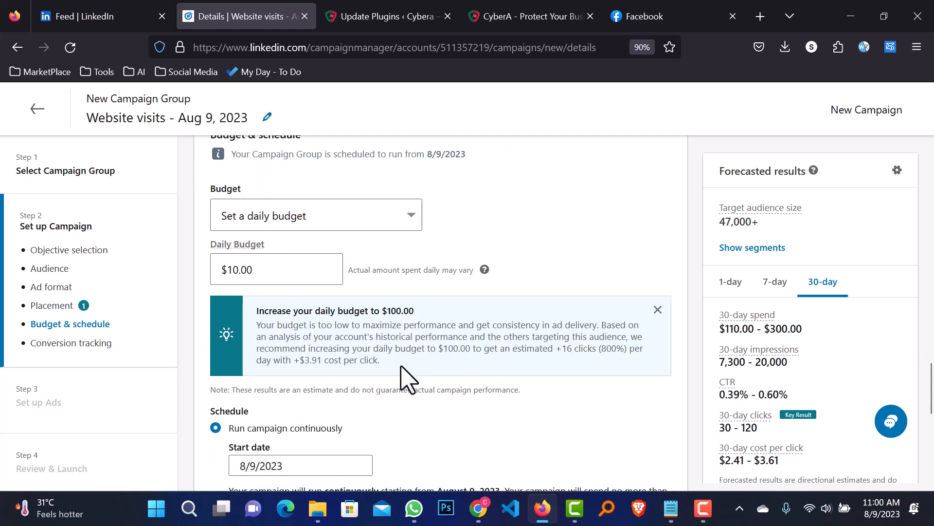
Show the forecast as 1-day figures and note the recommended $100.00 budget
left_click(732, 287)
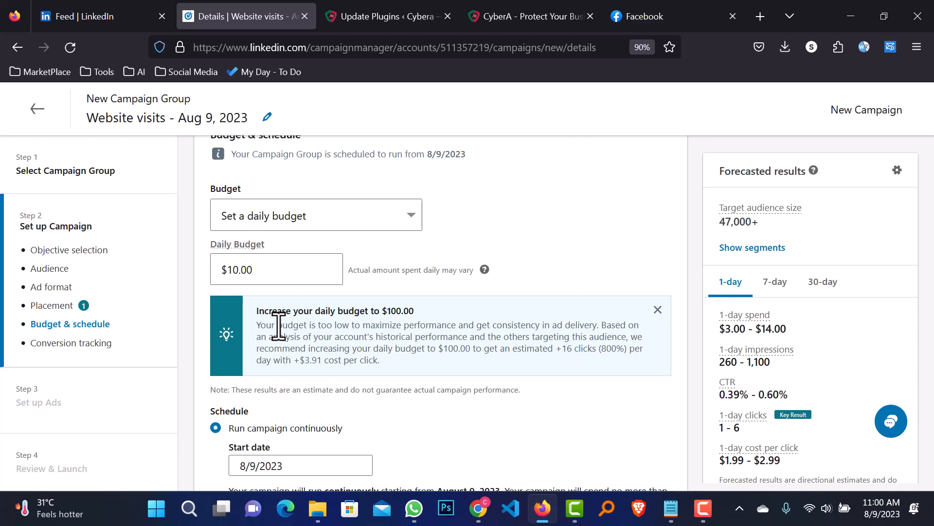
left_click_drag(418, 312, 396, 311)
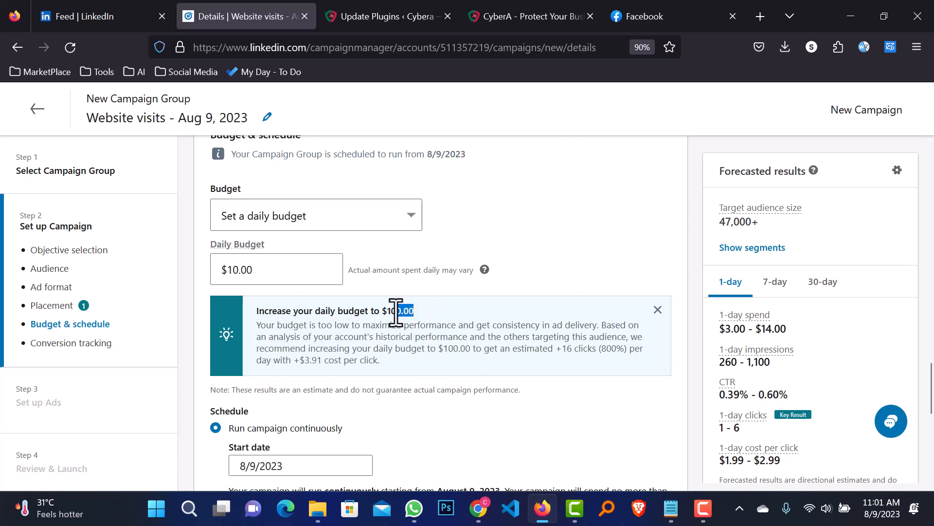
left_click(437, 310)
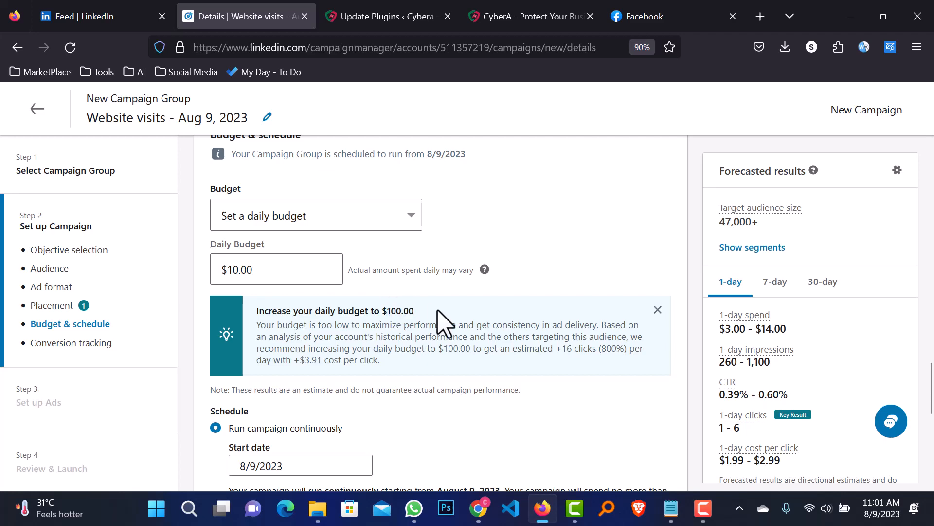
scroll(417, 371, "down", 3)
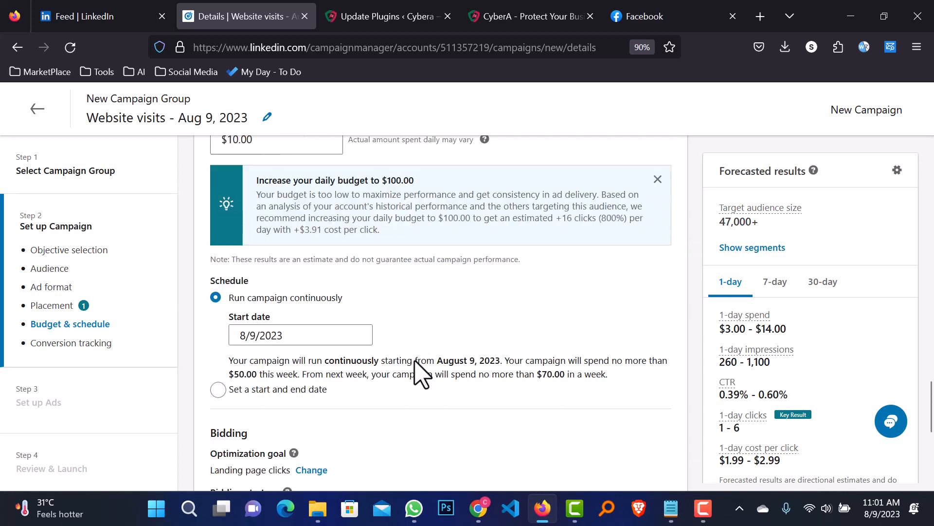
Schedule the campaign with set dates and make the start date 8/10/2023
left_click(218, 380)
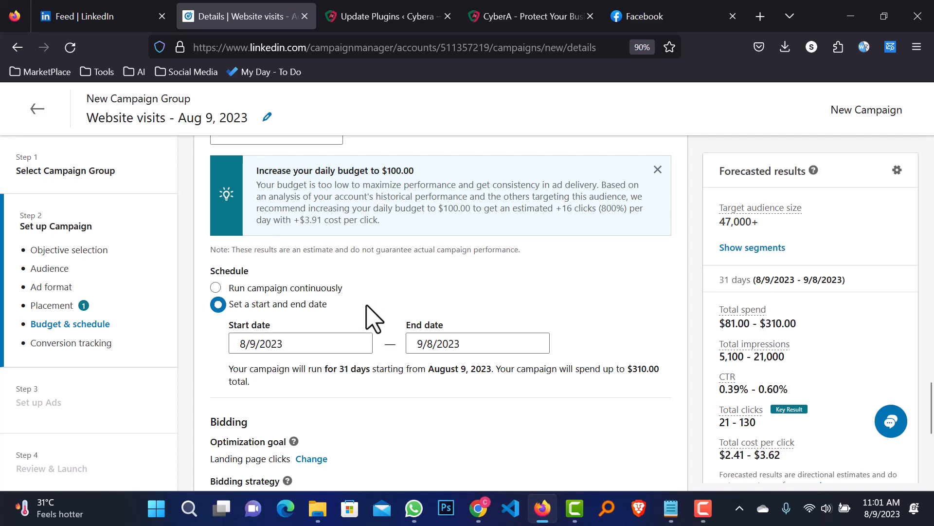
scroll(359, 292, "up", 5)
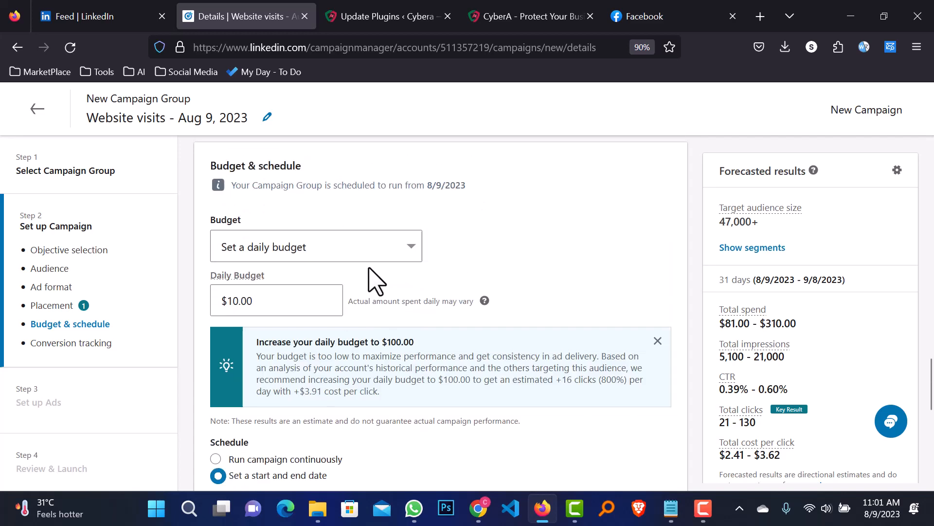
scroll(419, 367, "down", 7)
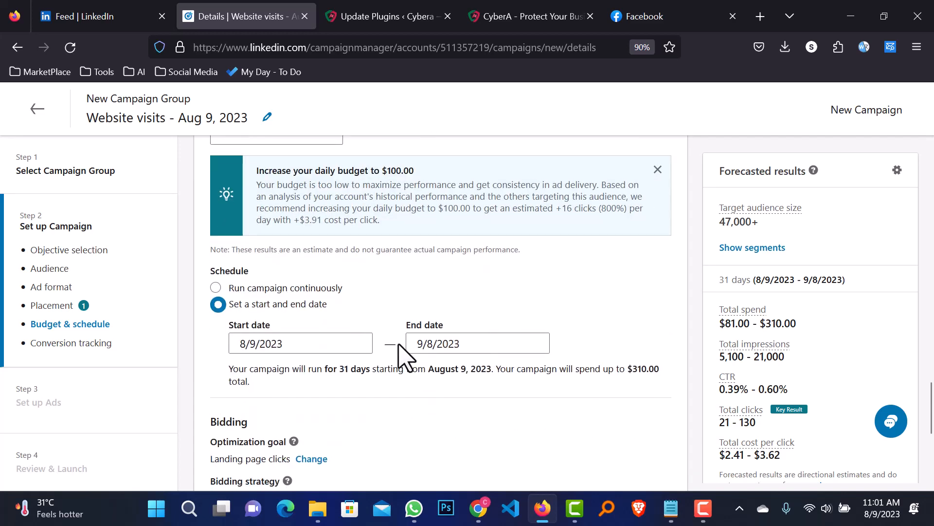
left_click(316, 274)
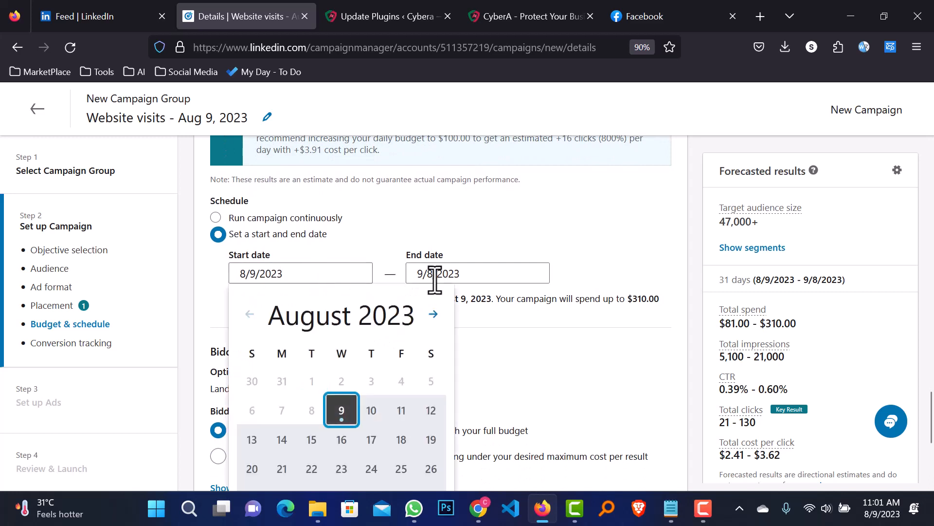
scroll(467, 314, "down", 2)
left_click(377, 342)
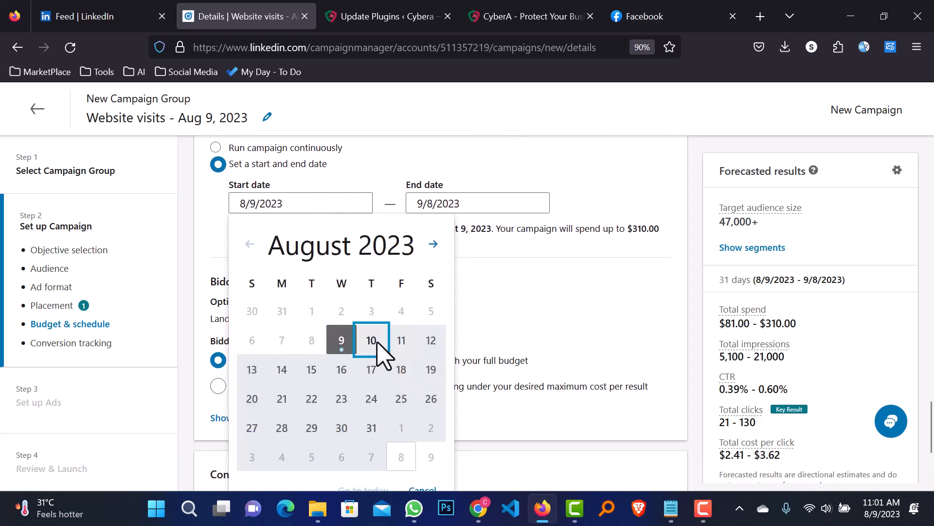
Set the end date to 8/10/2023 for a one-day run
left_click(494, 203)
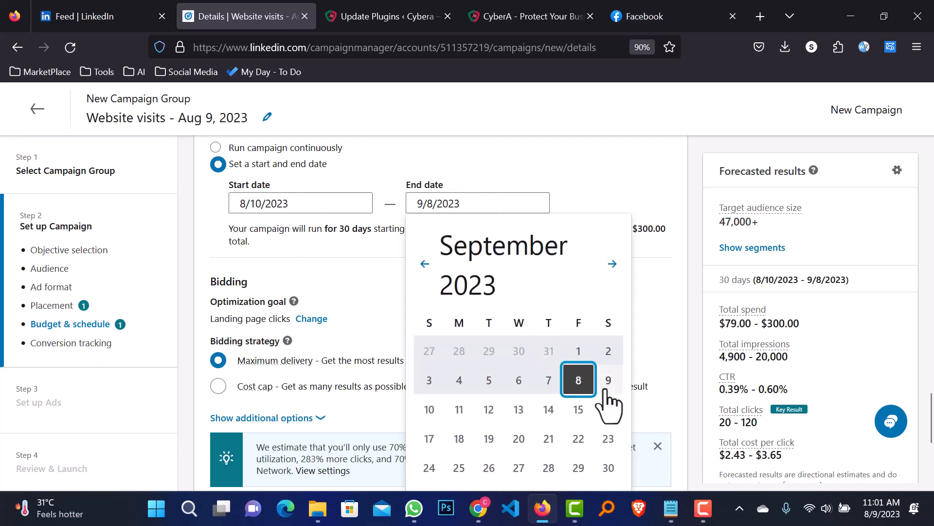
left_click(884, 508)
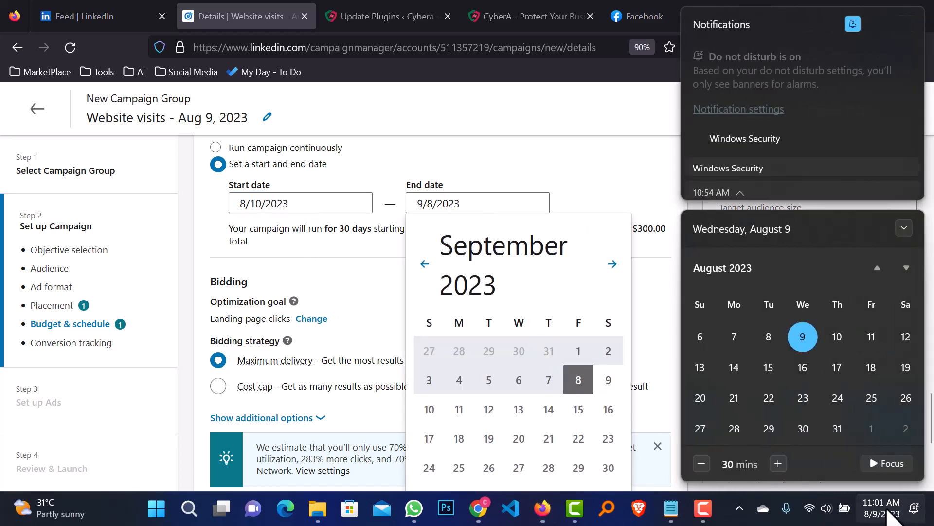
left_click(878, 507)
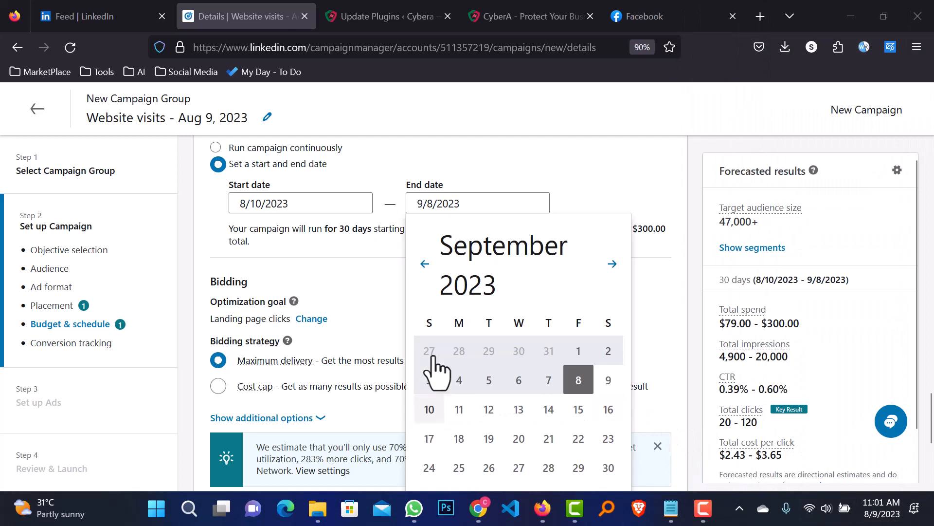
left_click(425, 264)
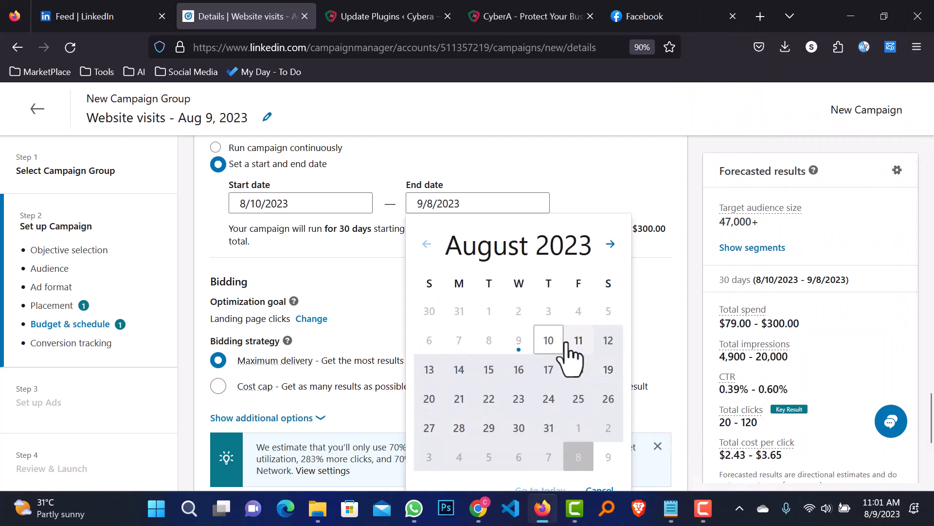
left_click(548, 341)
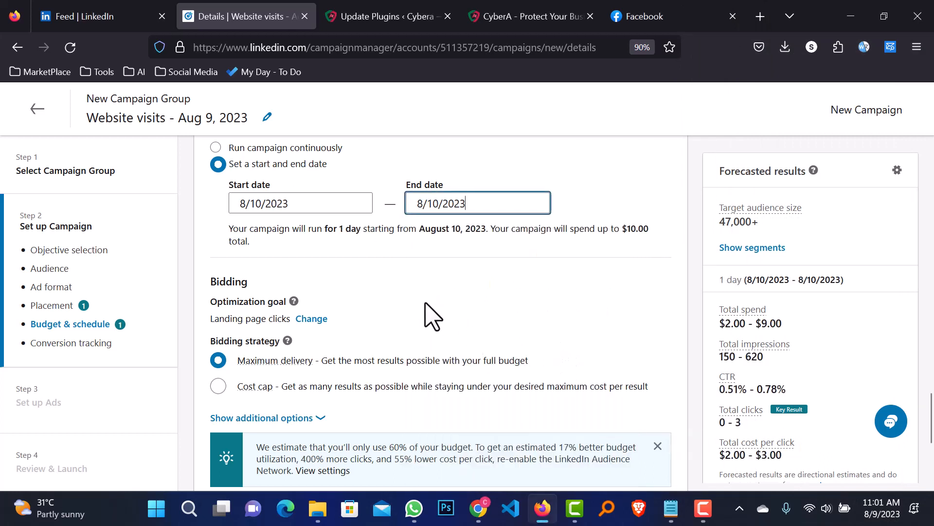
Review the Bidding and Conversion tracking settings, proceed with Next and confirm the save
scroll(465, 336, "up", 2)
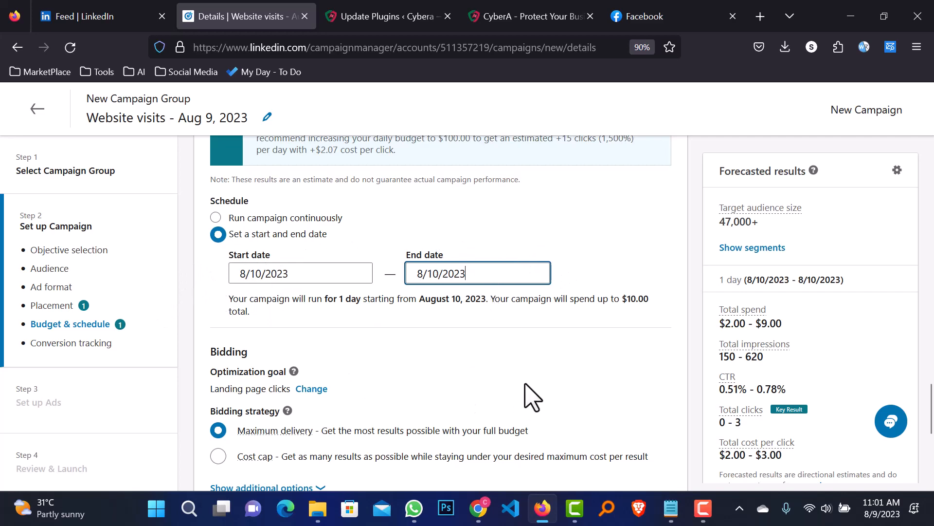
scroll(538, 389, "down", 2)
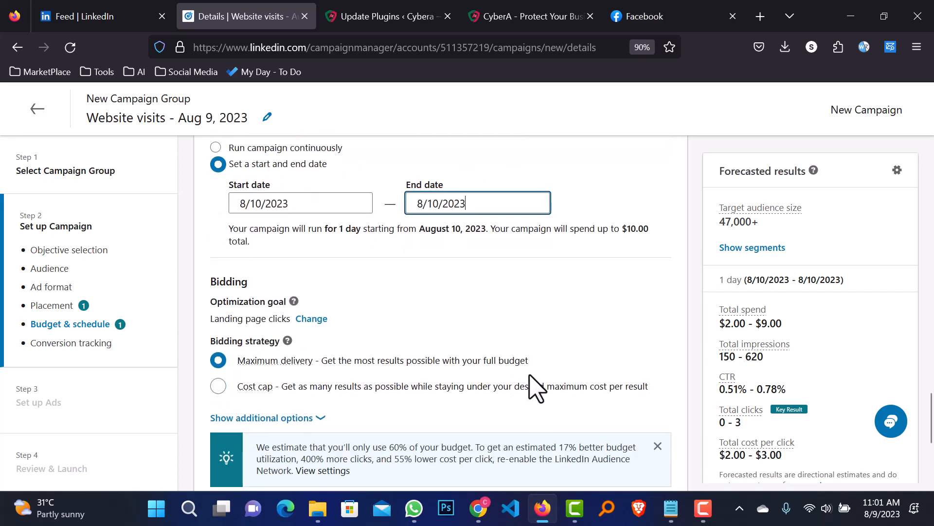
scroll(535, 384, "down", 5)
scroll(524, 374, "up", 3)
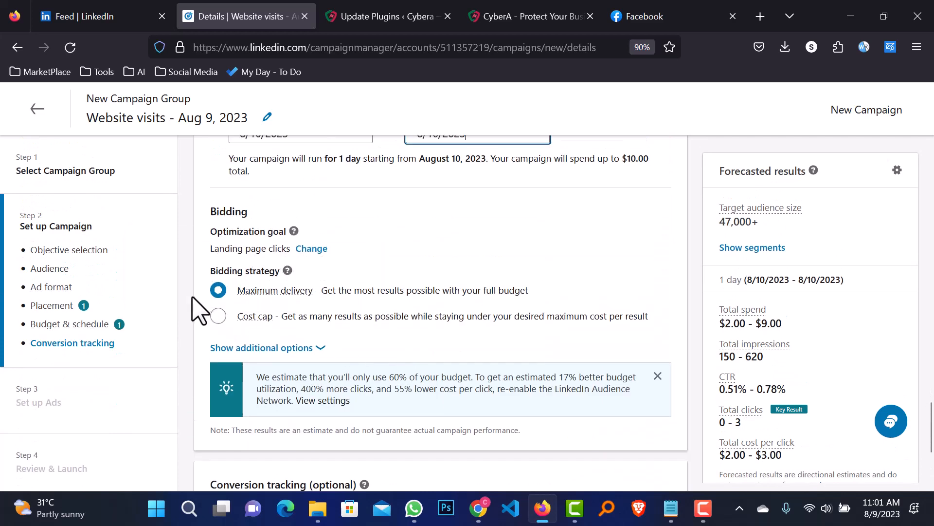
mouse_move(253, 296)
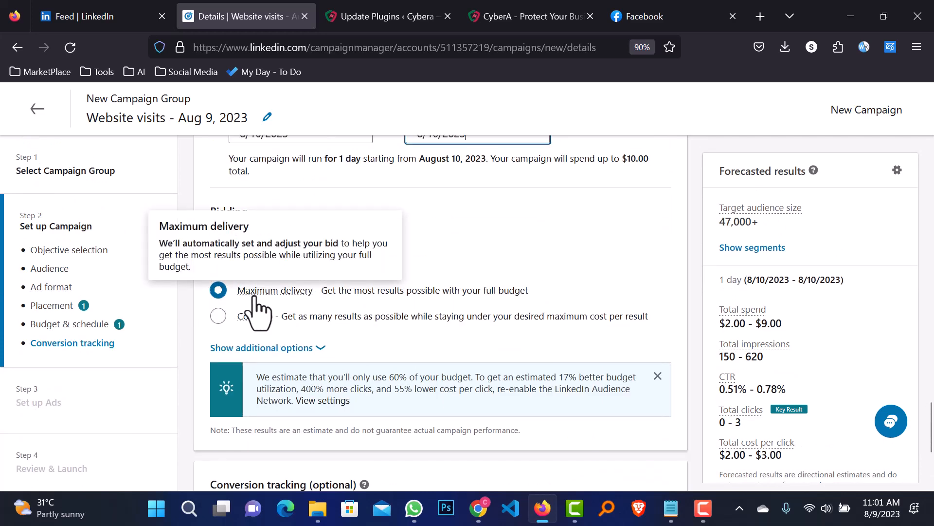
scroll(608, 350, "down", 4)
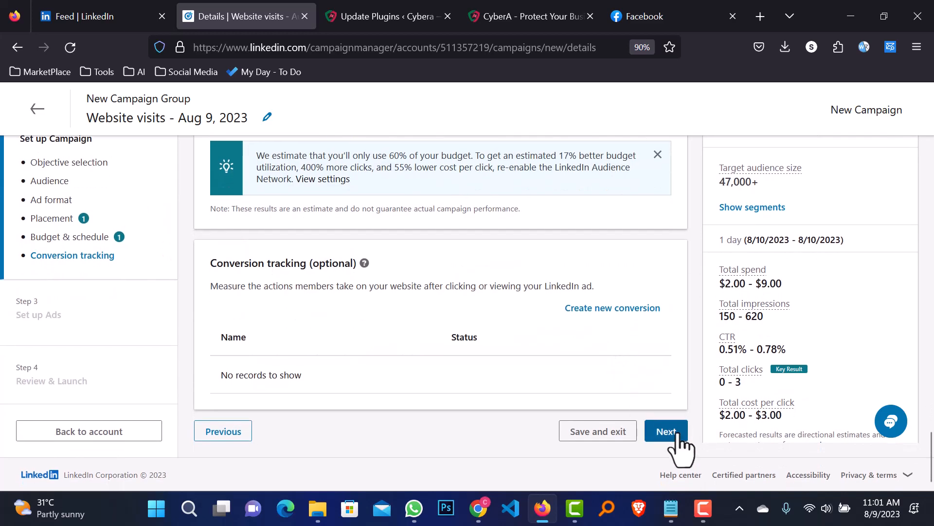
left_click(678, 434)
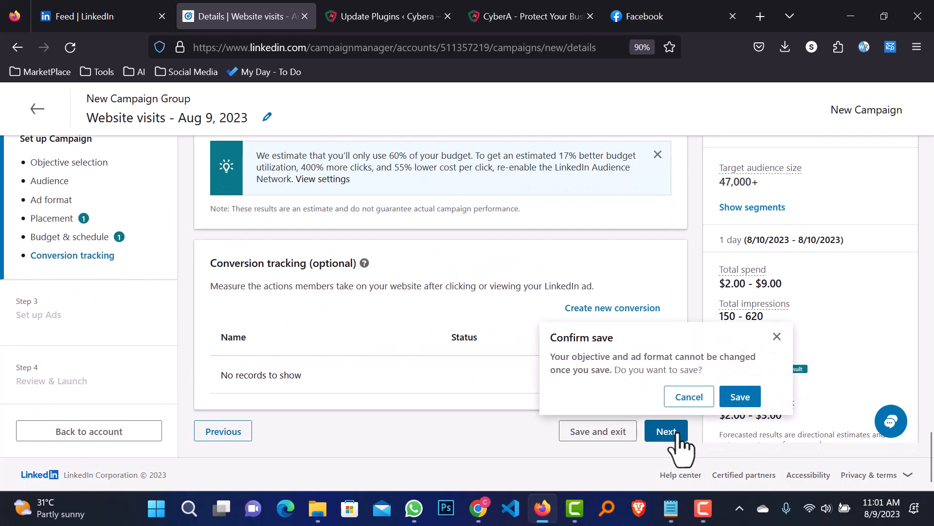
left_click(740, 397)
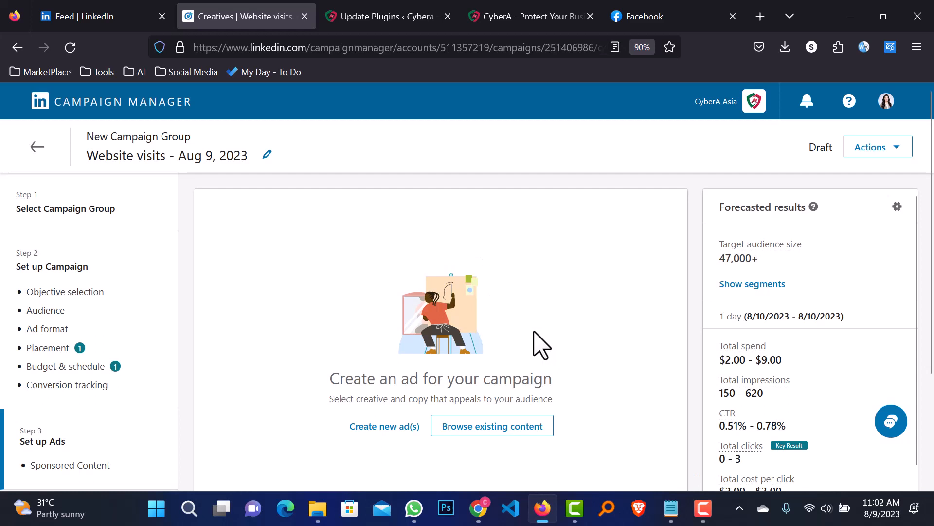
Start creating a new image ad for the campaign
scroll(541, 345, "down", 3)
scroll(416, 343, "up", 1)
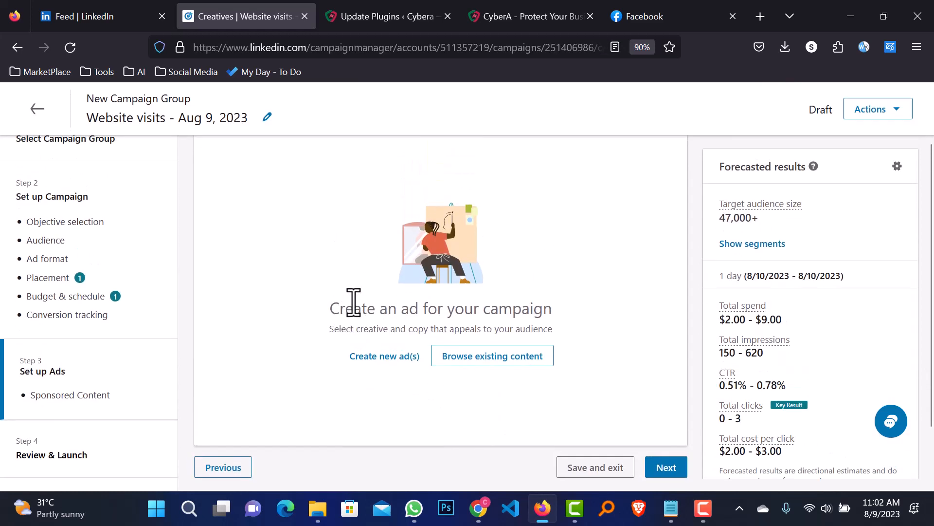
left_click(375, 359)
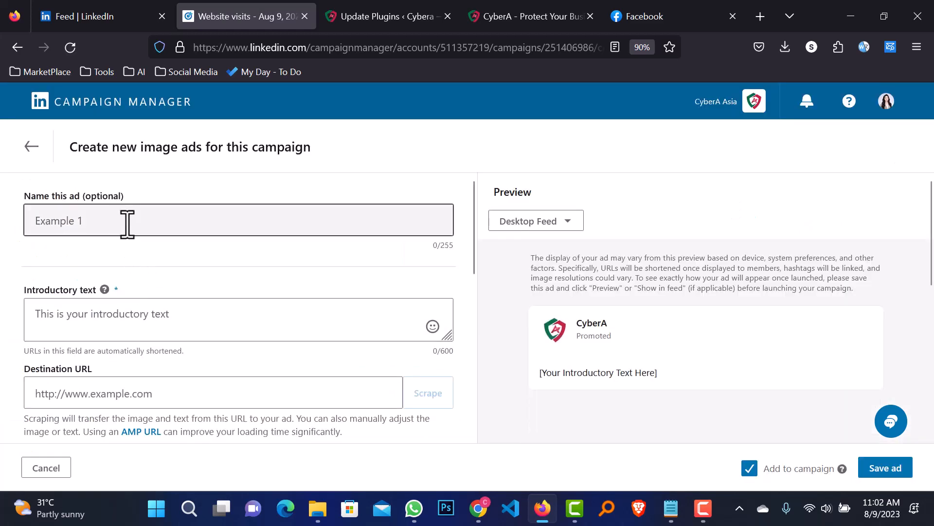
Name the ad 'CyberA Aug1'
left_click(167, 230)
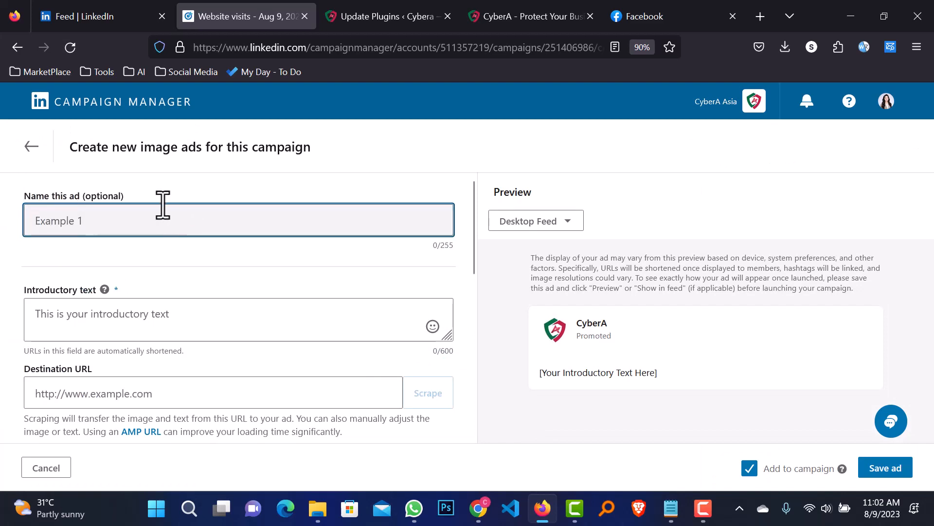
left_click(125, 222)
left_click(125, 221)
type("Cyner")
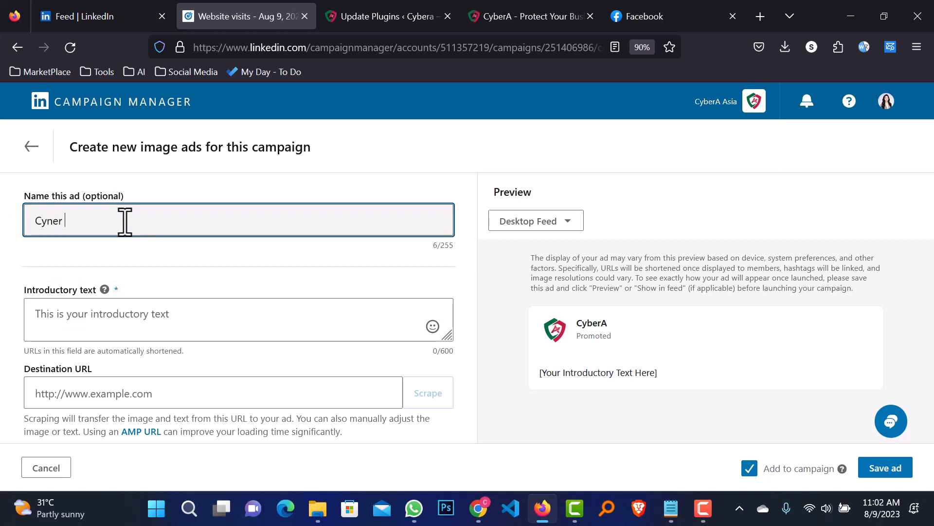
key("ctrl+a")
type("Cybe")
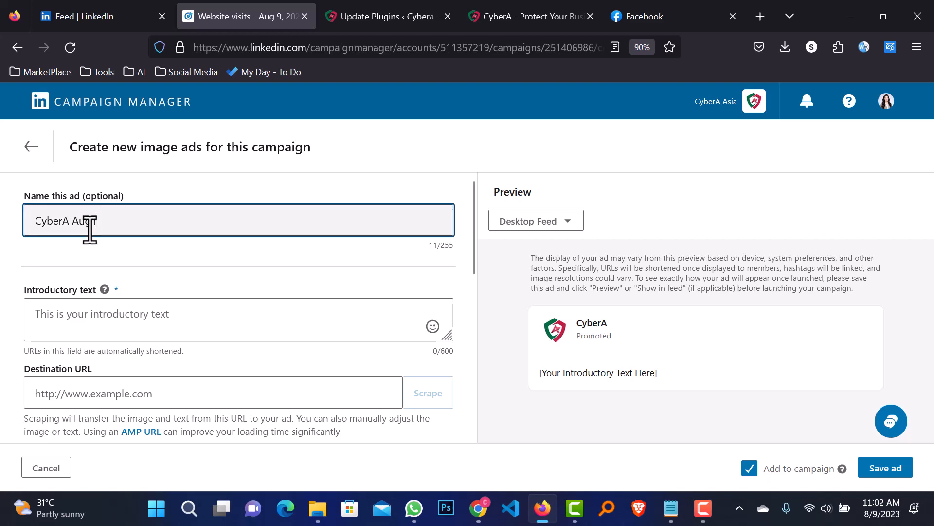
left_click(125, 322)
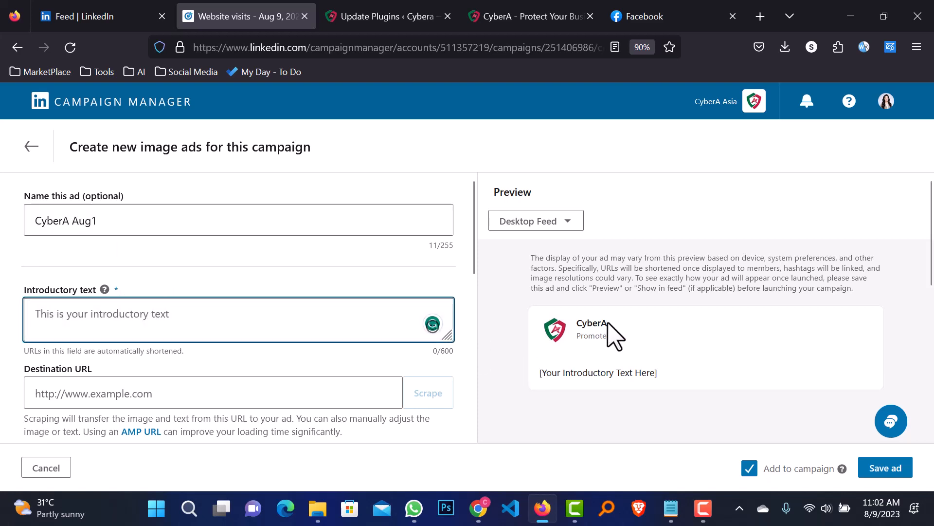
Select the full 'PROTECT YOUR BUSINESS FROM CYBER ATTACKS' ad copy in Notepad's PROTECT YOUR tab
left_click(672, 509)
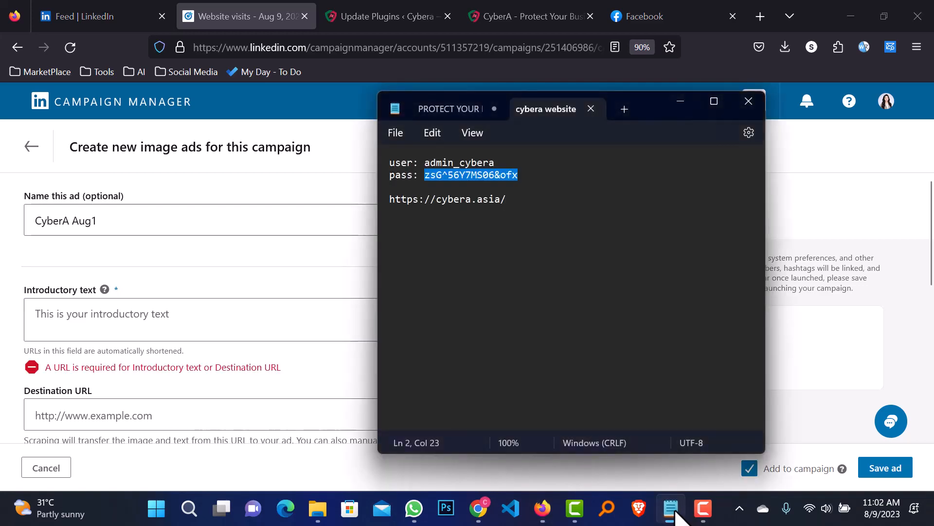
left_click(445, 111)
left_click_drag(526, 330, 381, 161)
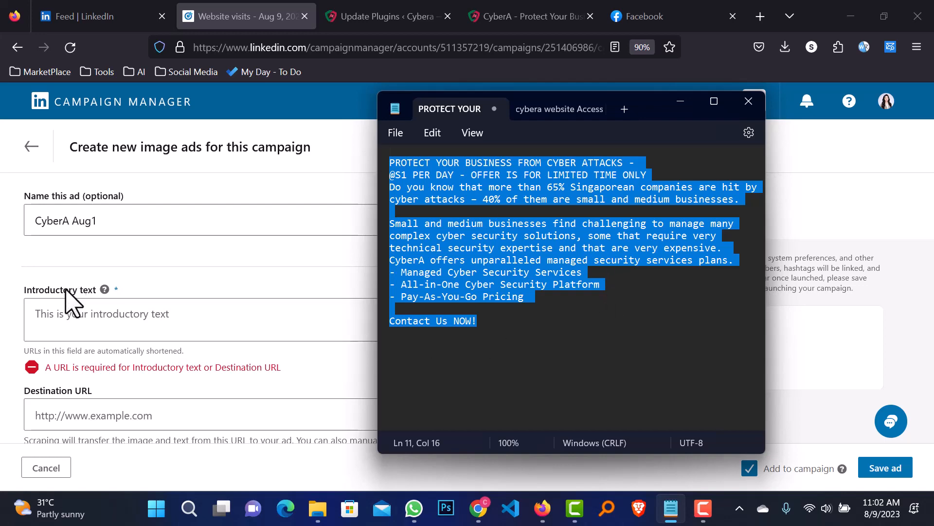
left_click(81, 312)
Paste the 563-character cyber-attacks copy as the ad's introductory text
key("ctrl+v")
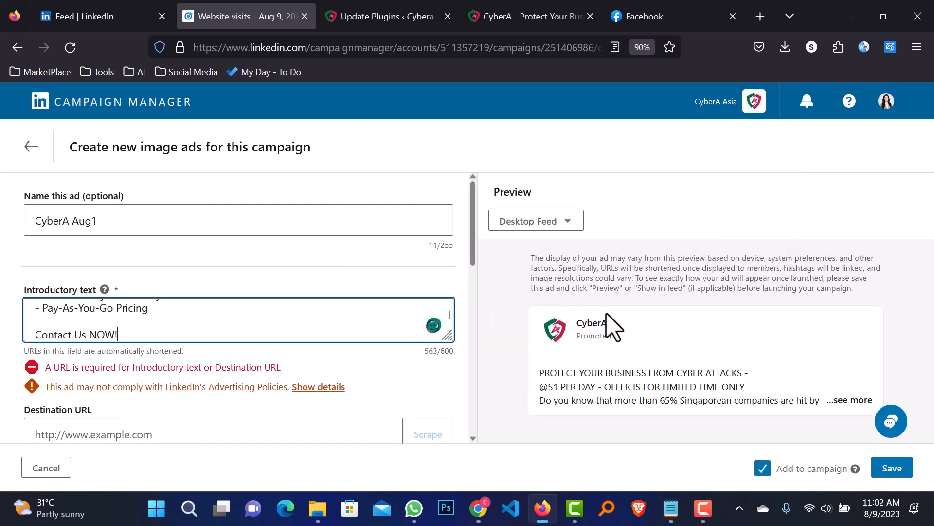
scroll(608, 331, "down", 2)
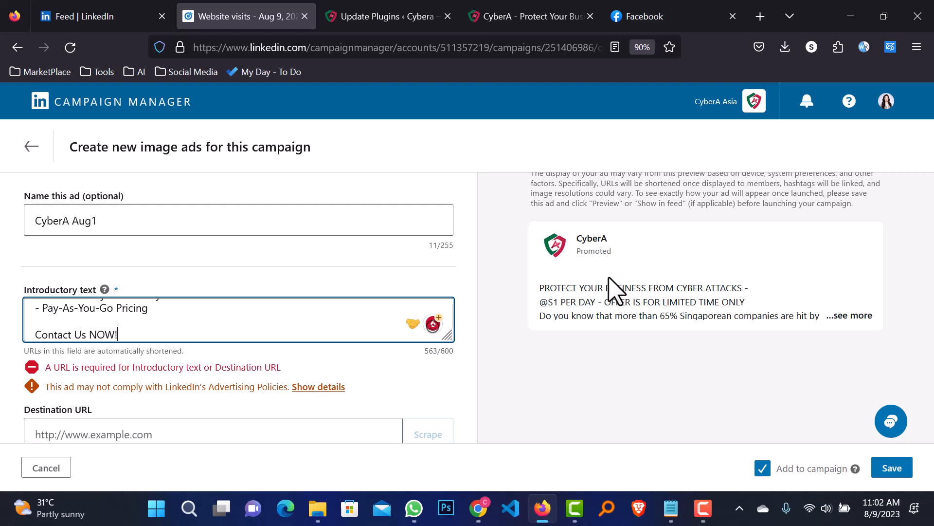
scroll(355, 355, "down", 2)
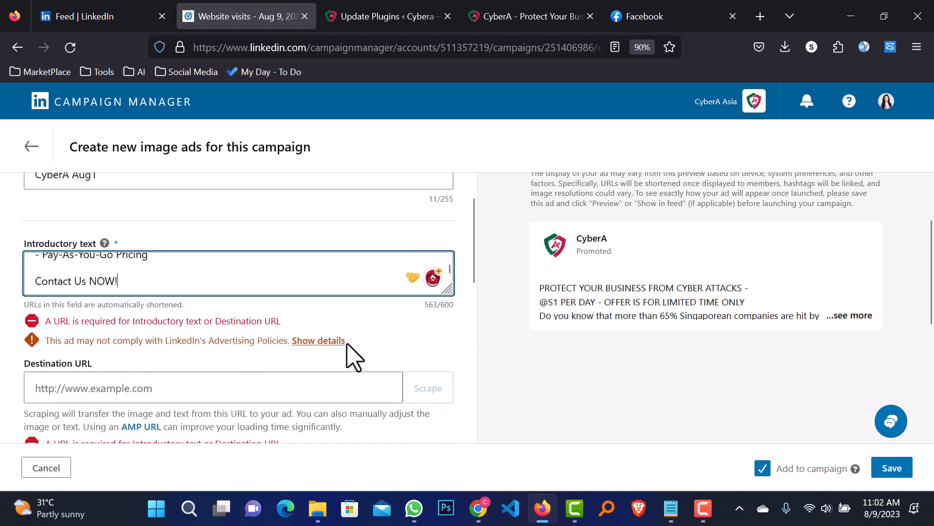
left_click(218, 346)
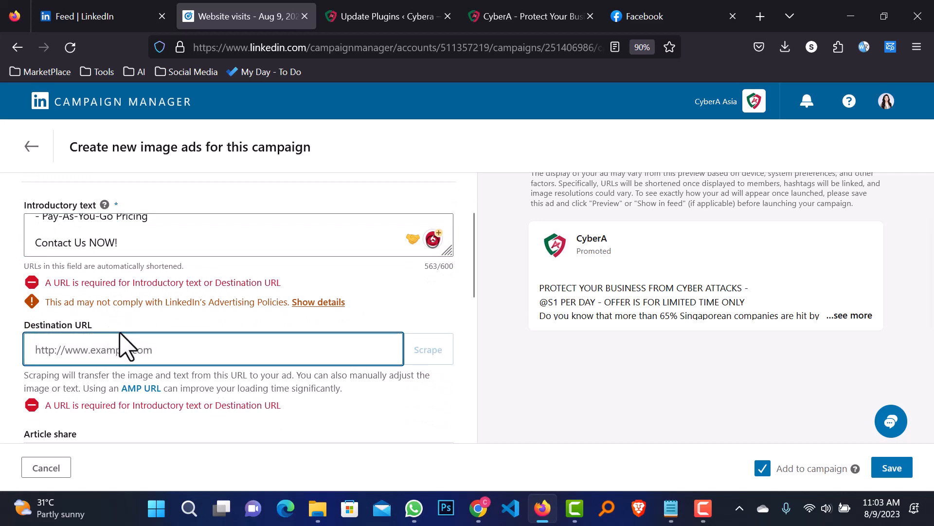
On the cybera.asia tab, close the page inspector and open the Contact page
left_click(536, 15)
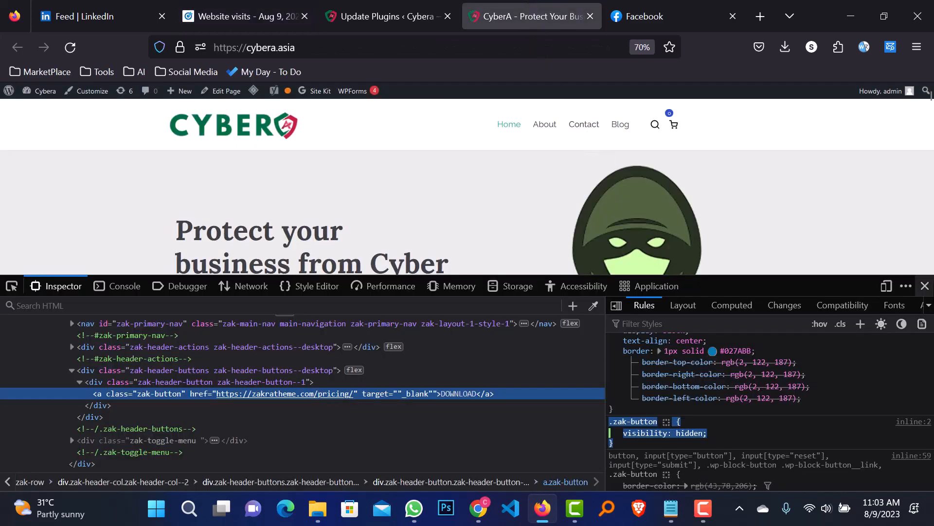
left_click(925, 286)
left_click(586, 127)
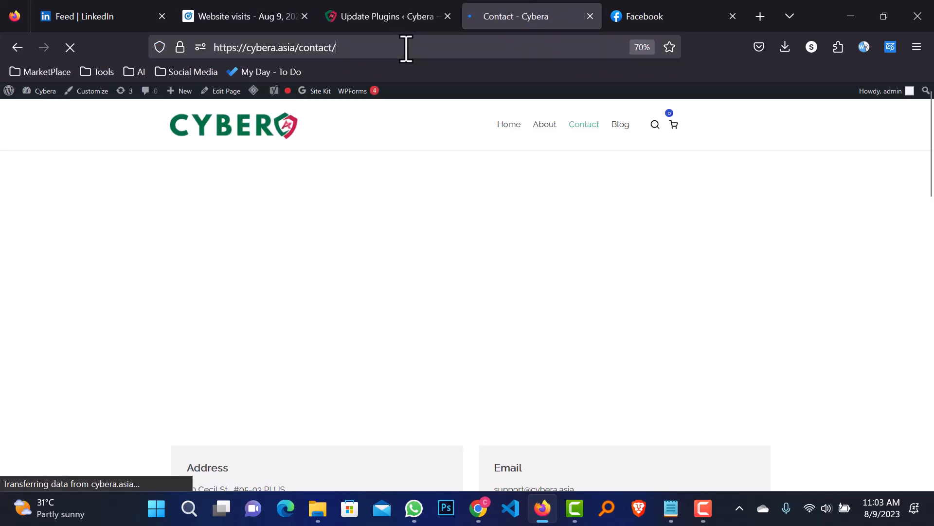
left_click(406, 49)
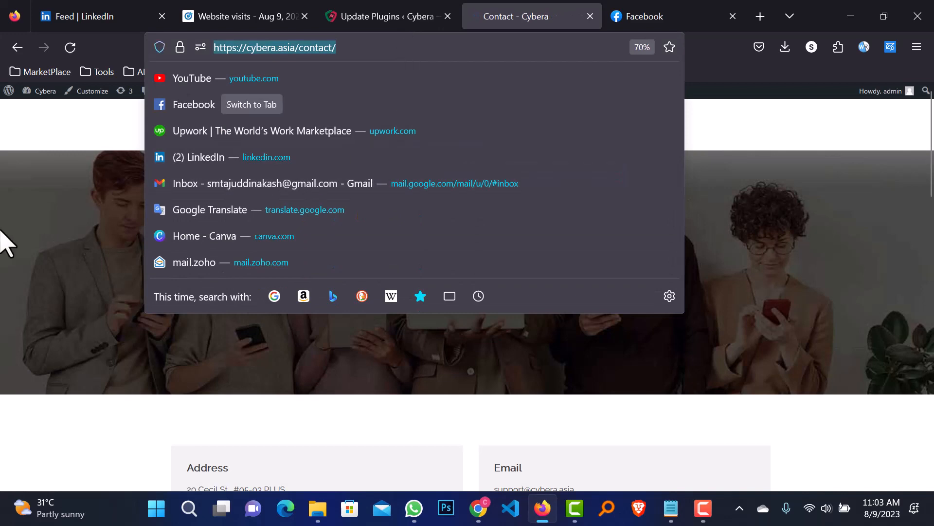
left_click(1, 231)
Open the Contact US form page at cybera.asia/contact-us/, select its address, and return to the campaign
scroll(288, 295, "down", 2)
scroll(292, 307, "down", 10)
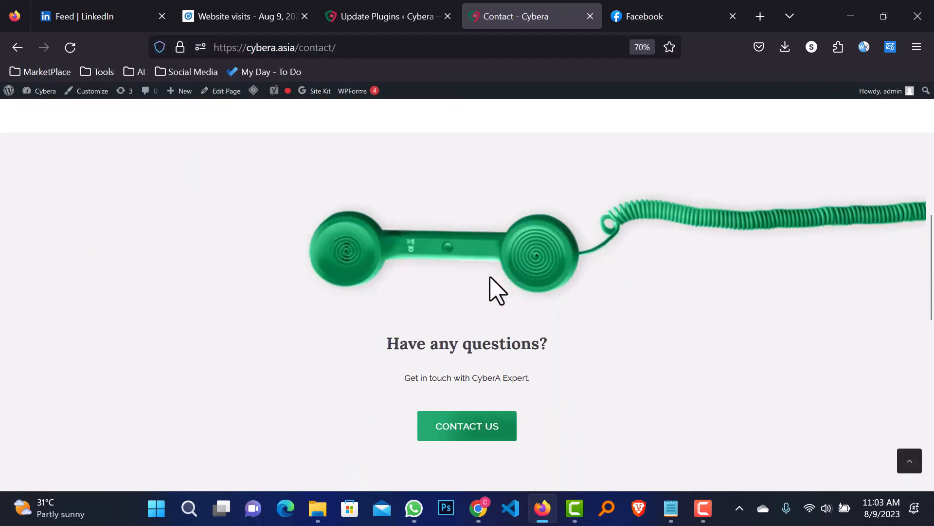
scroll(493, 226, "down", 5)
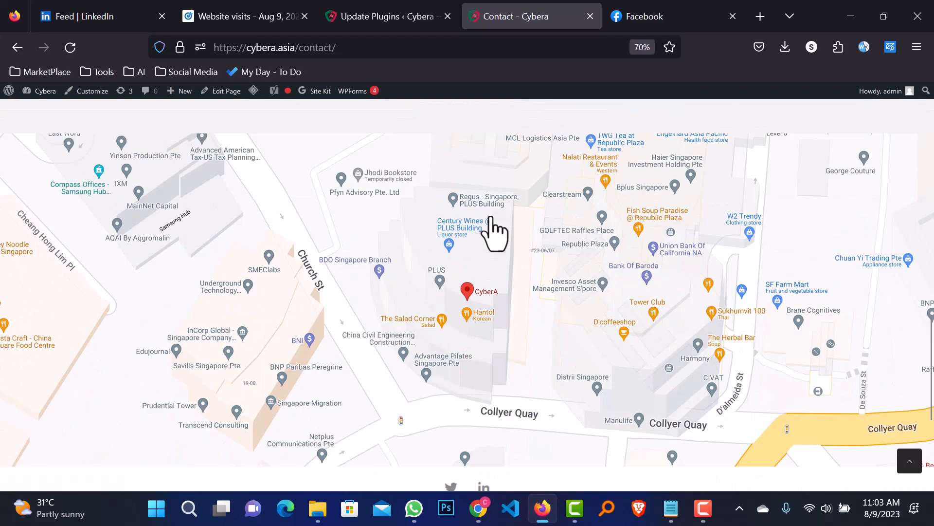
scroll(487, 215, "down", 3)
scroll(487, 214, "up", 8)
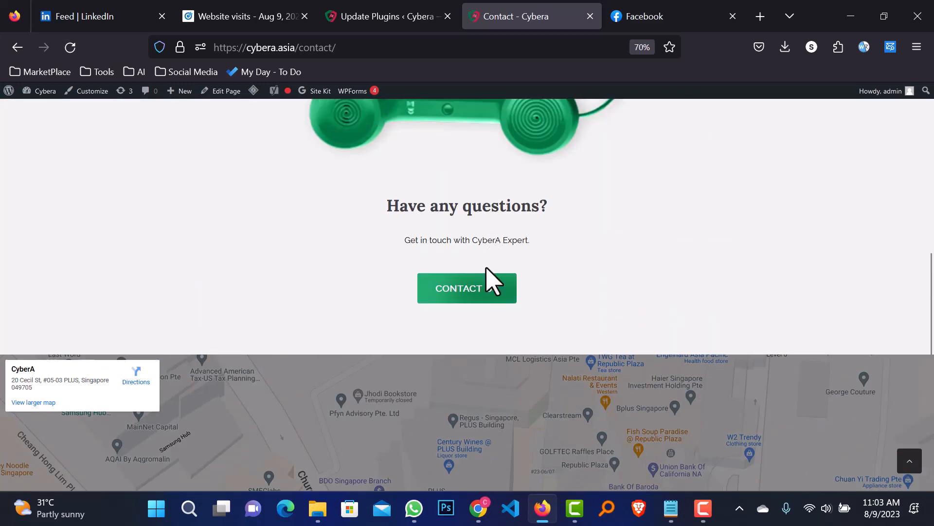
left_click(483, 295)
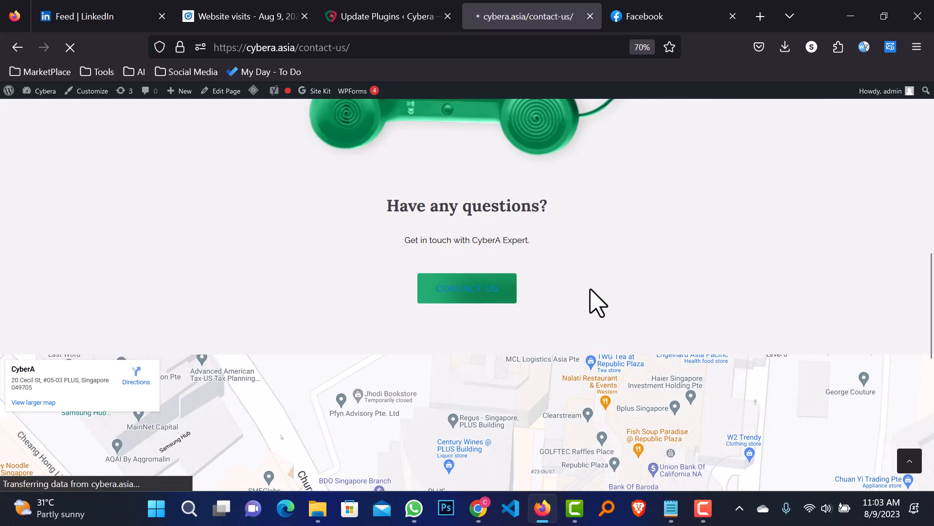
scroll(597, 303, "down", 5)
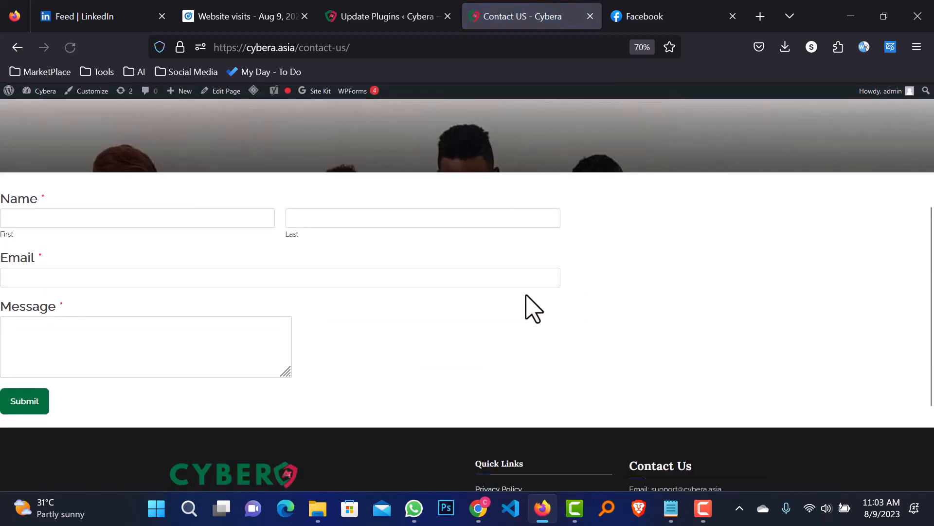
scroll(448, 251, "up", 3)
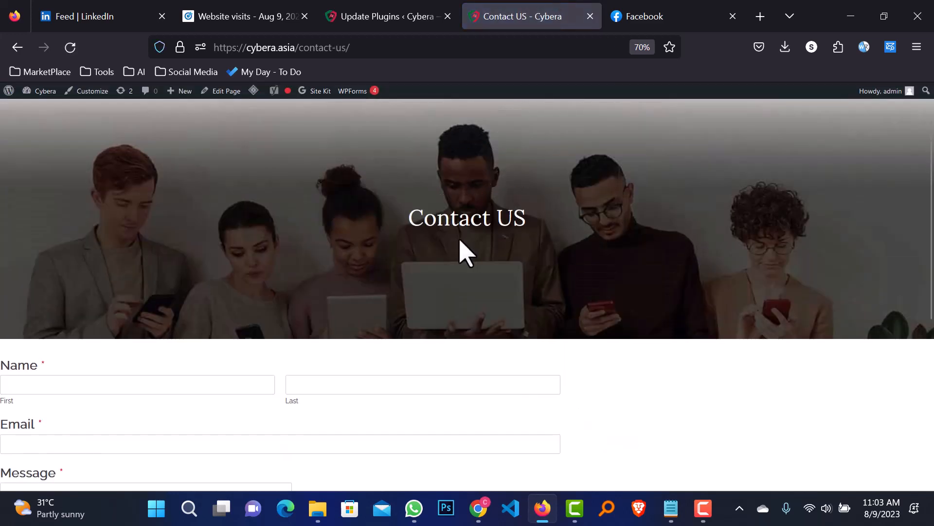
left_click(399, 47)
key("ctrl+c")
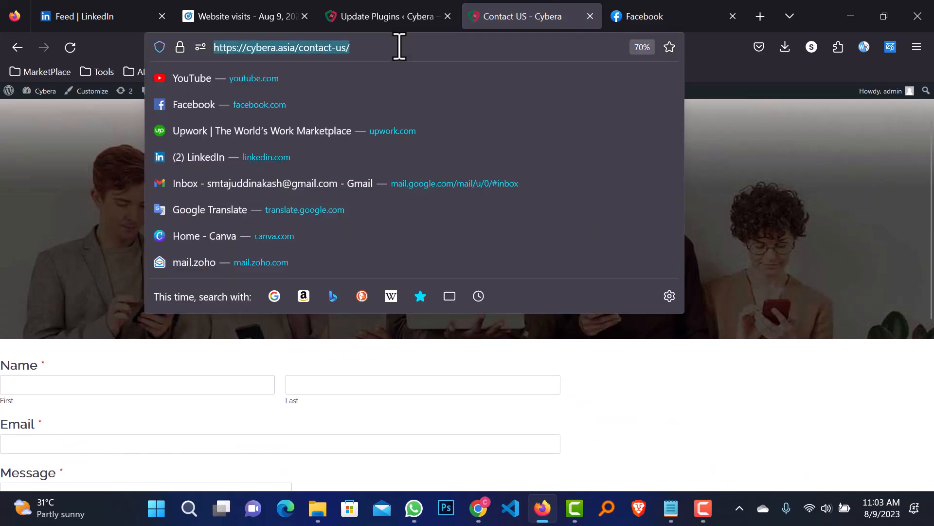
left_click(392, 20)
left_click(260, 15)
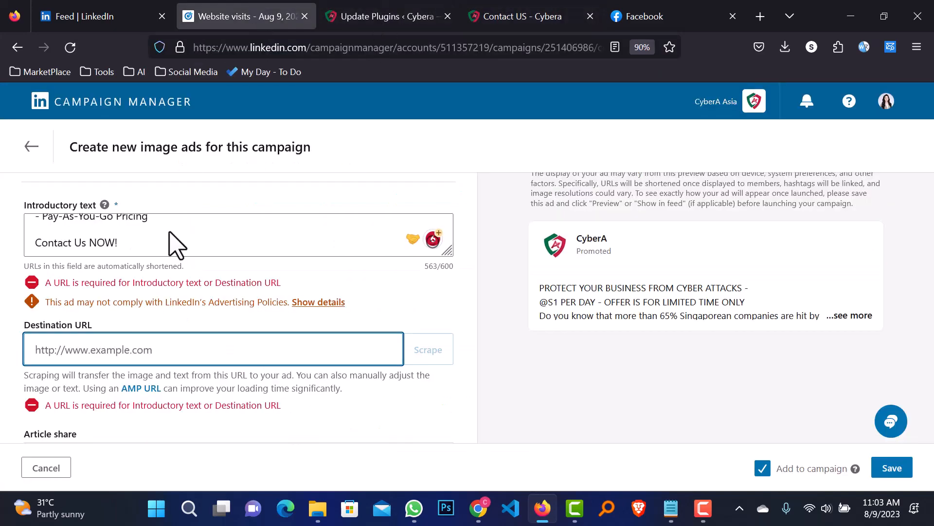
left_click(144, 349)
key("ctrl+v")
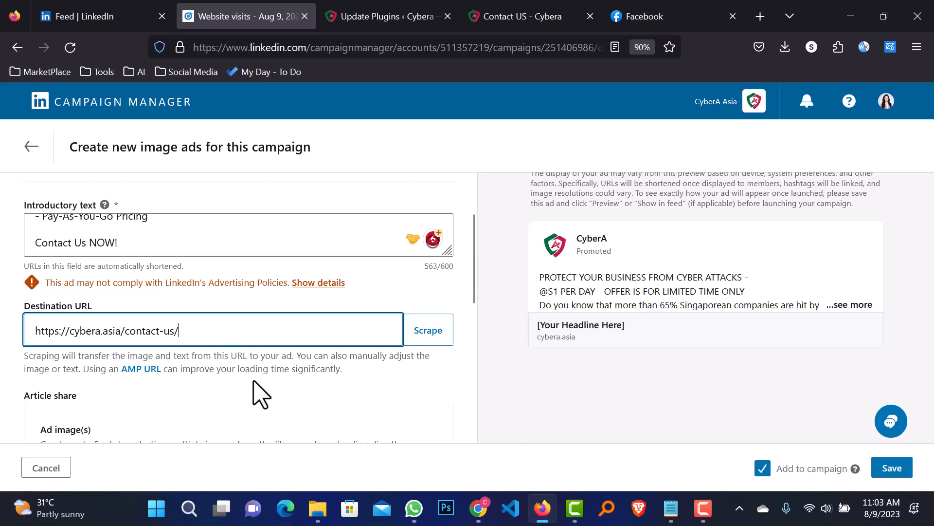
scroll(302, 355, "down", 3)
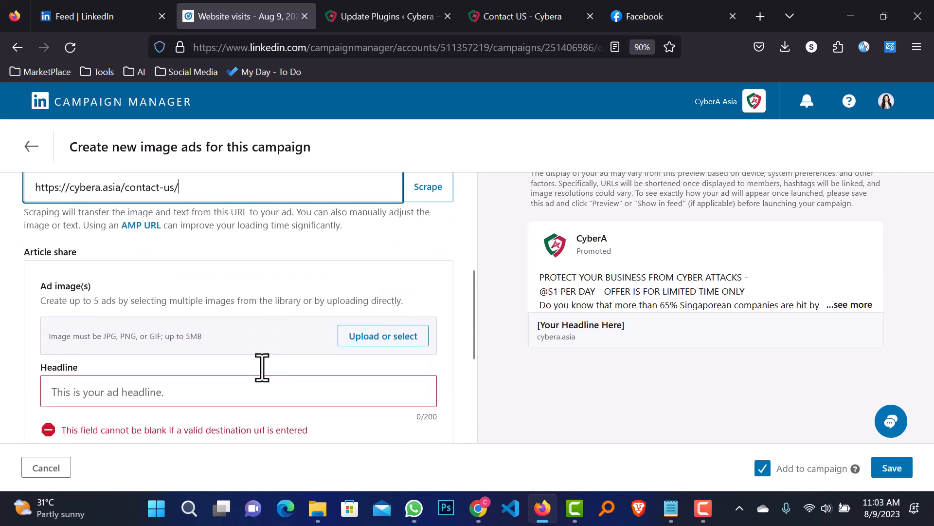
scroll(309, 366, "up", 4)
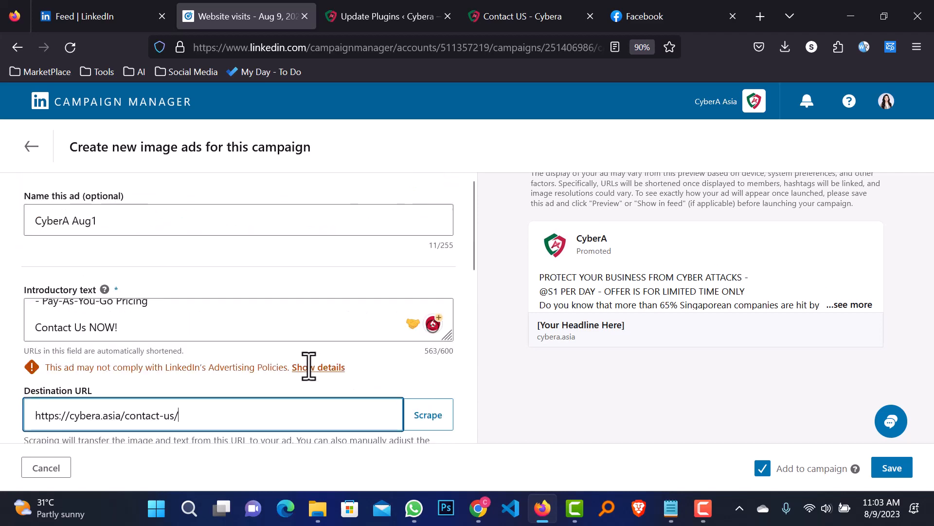
scroll(224, 298, "up", 2)
scroll(282, 309, "up", 4)
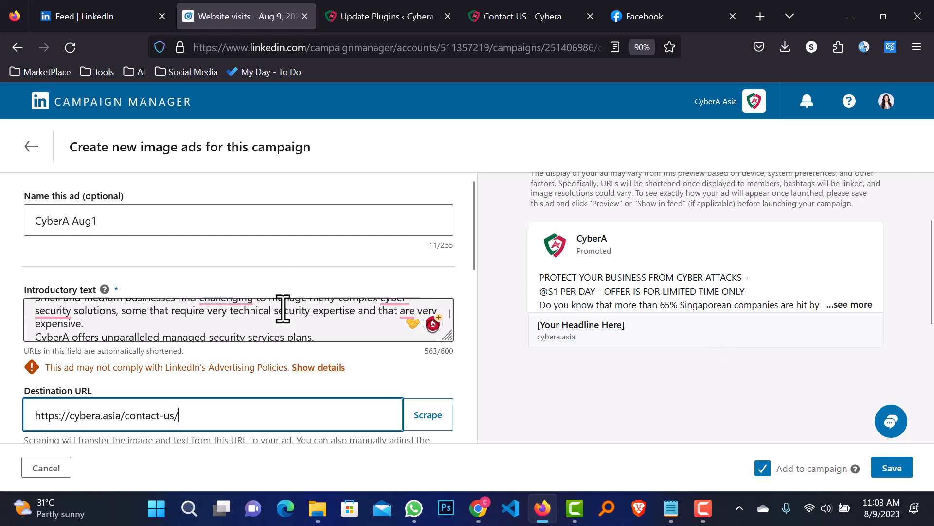
Delete the intro text's first two lines and accept Grammarly's 'of' and punctuation fixes
left_click_drag(277, 326, 20, 307)
key("ctrl+c")
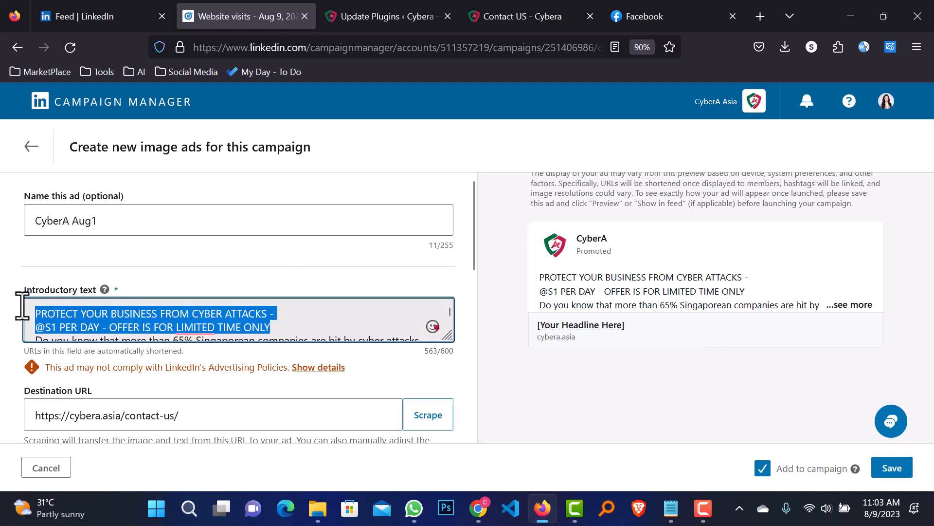
key("BackSpace")
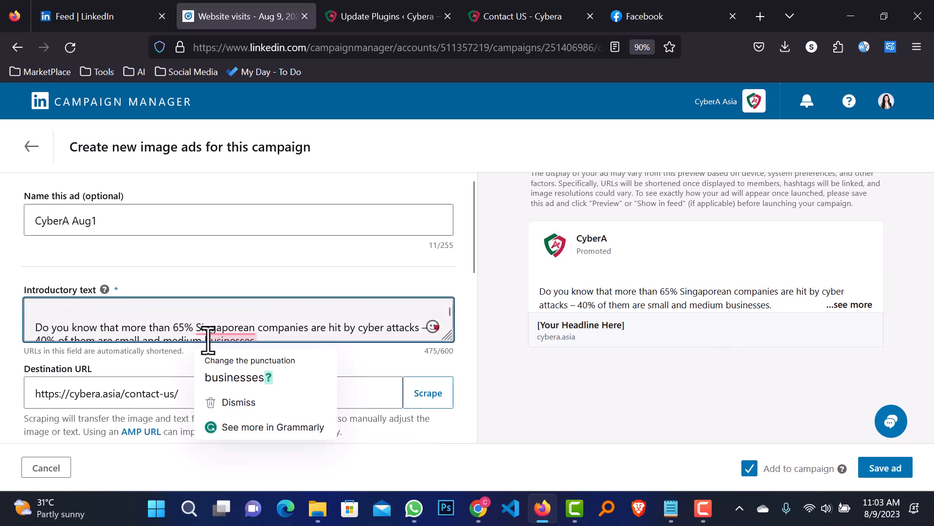
key("Delete")
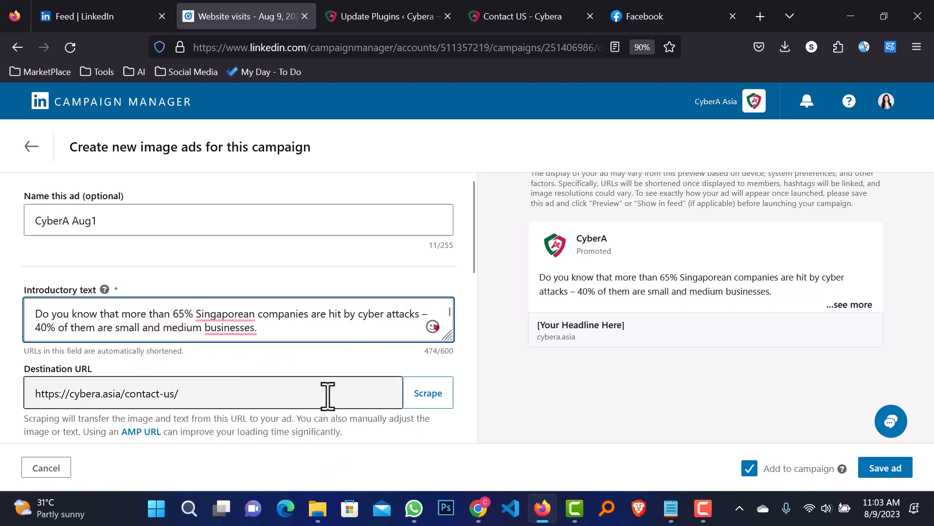
left_click(244, 314)
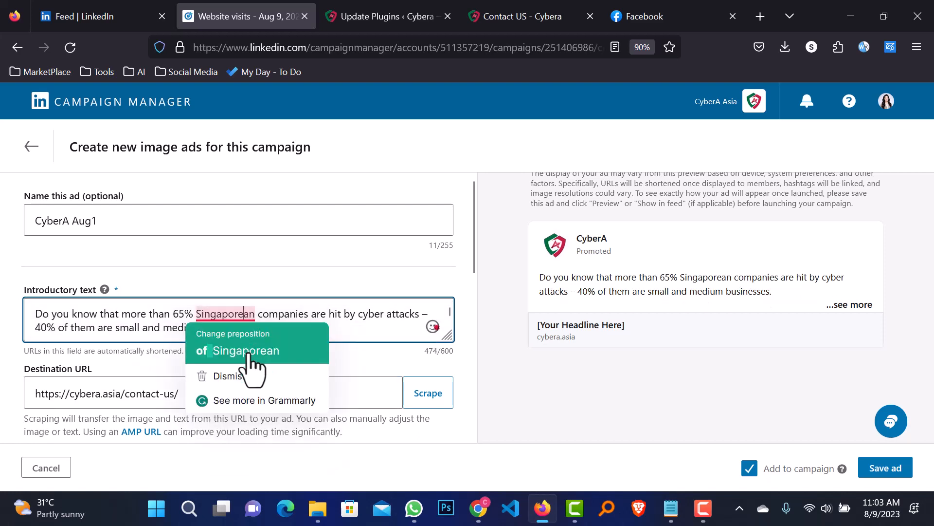
left_click(249, 354)
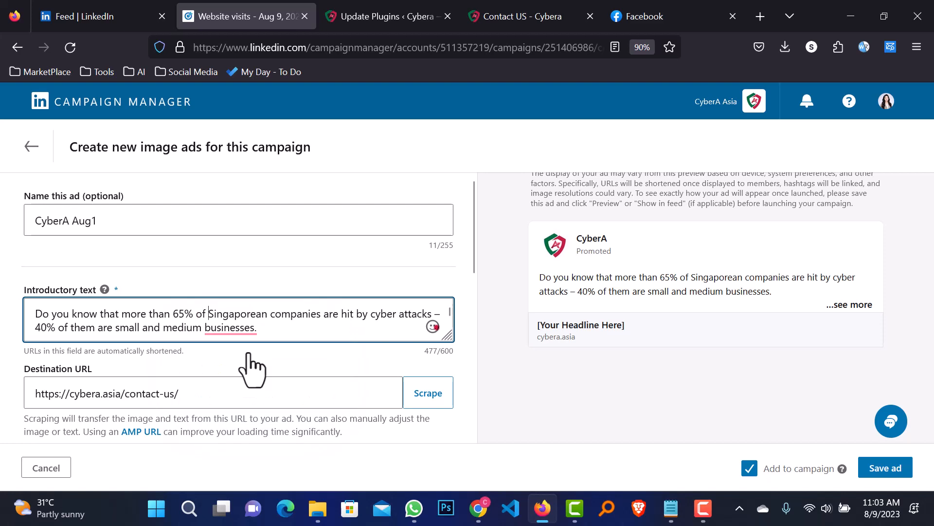
left_click(245, 327)
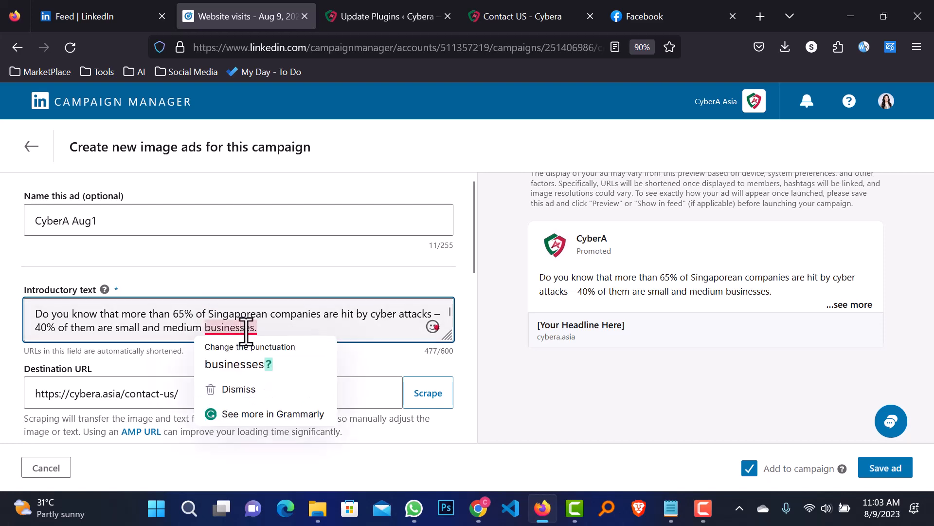
left_click(256, 363)
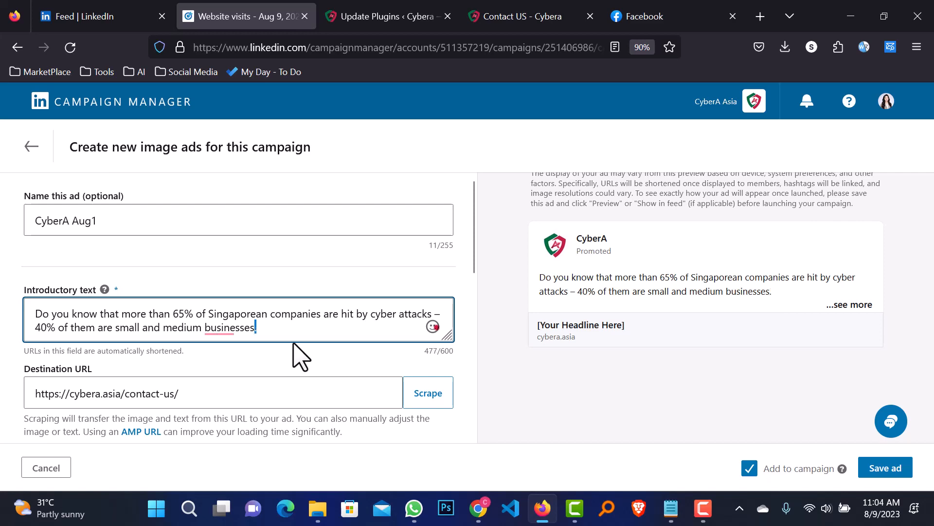
scroll(309, 365, "down", 6)
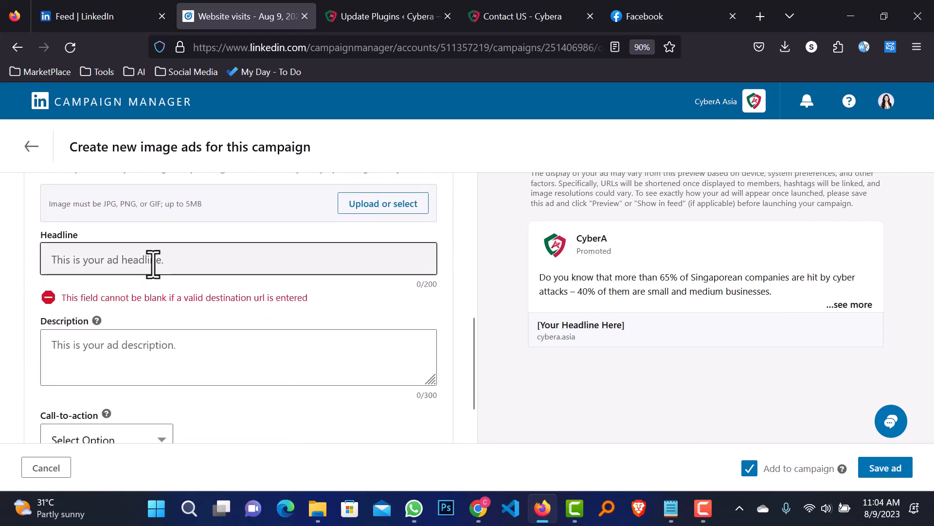
left_click(153, 265)
key("ctrl+v")
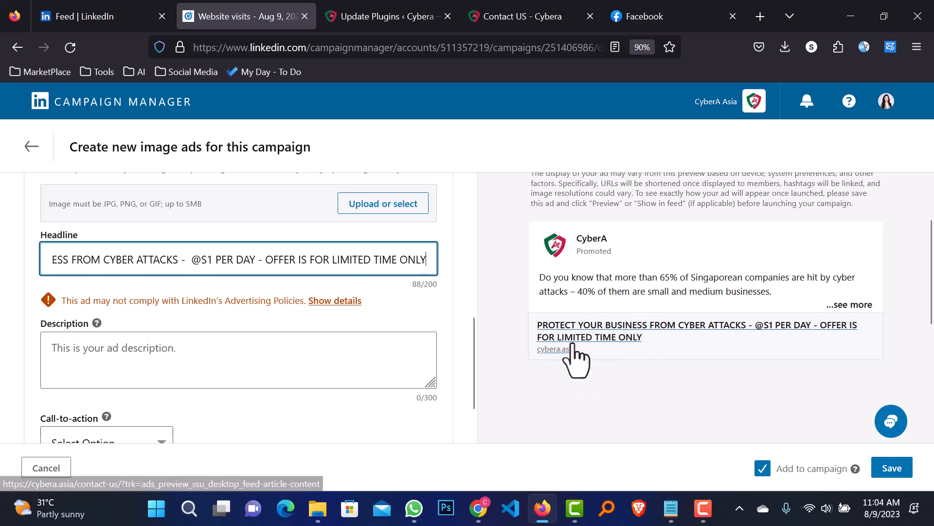
scroll(292, 287, "down", 2)
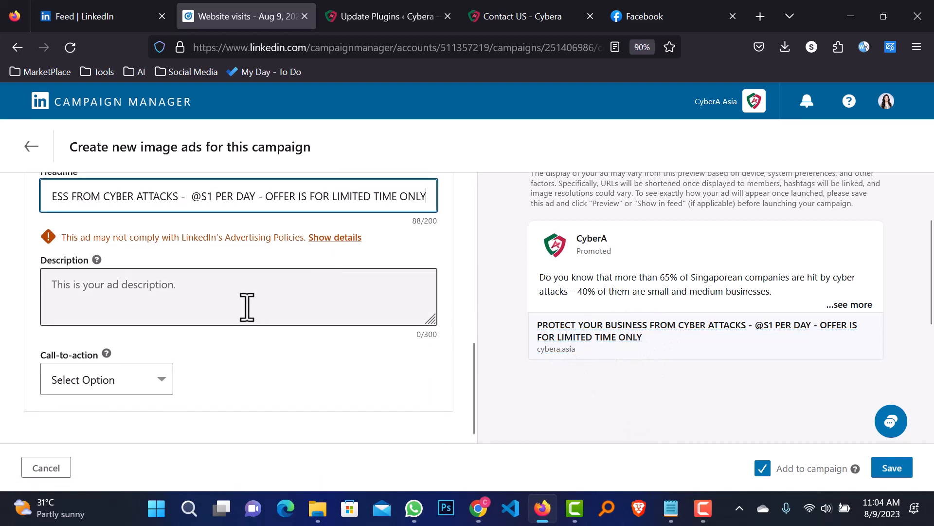
left_click(178, 285)
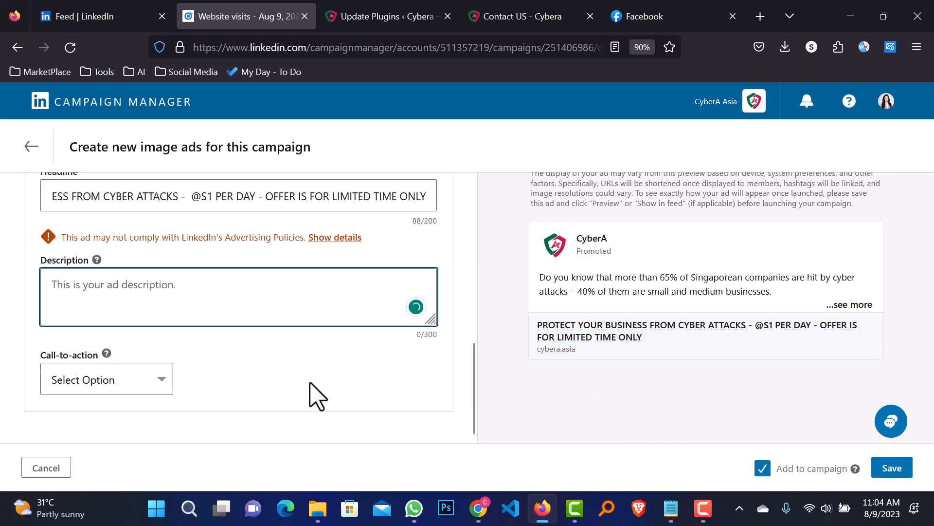
Scroll down to the Ad image section and open the Image Library
scroll(331, 378, "up", 8)
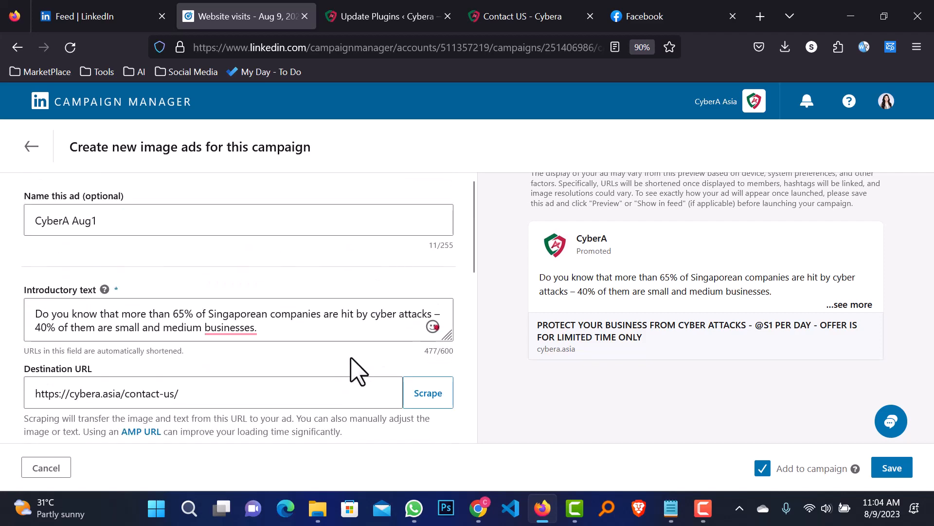
scroll(368, 292, "down", 2)
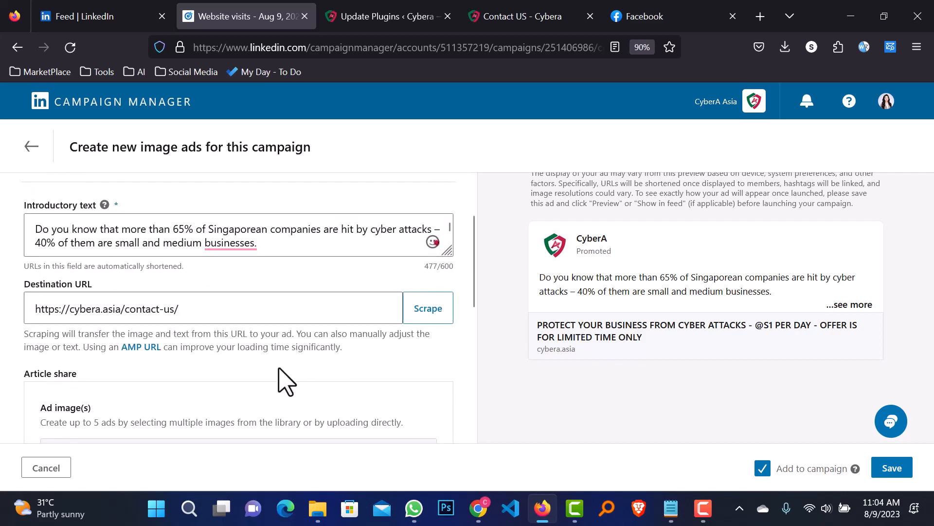
scroll(286, 380, "down", 4)
scroll(195, 356, "down", 1)
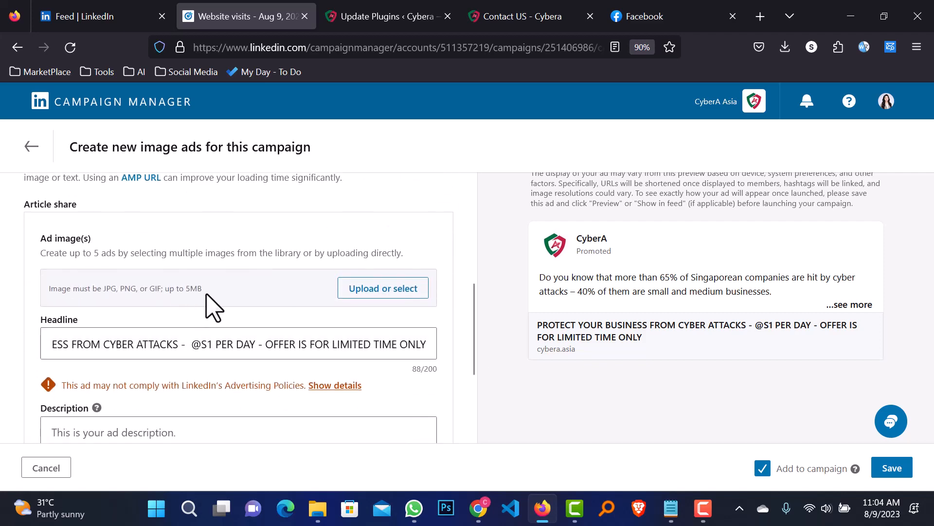
left_click(377, 306)
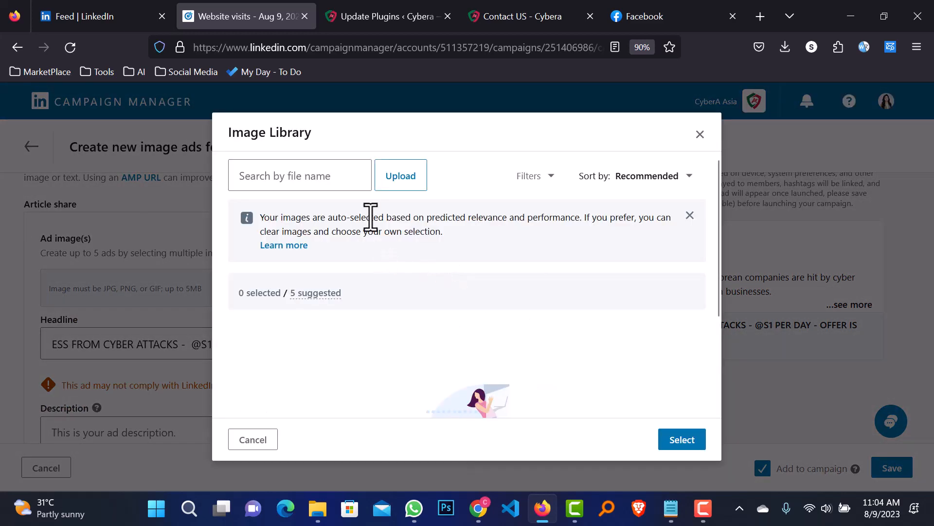
Upload Boost Post.jpg from the Desktop, add it to the library and select it for the ad
left_click(394, 176)
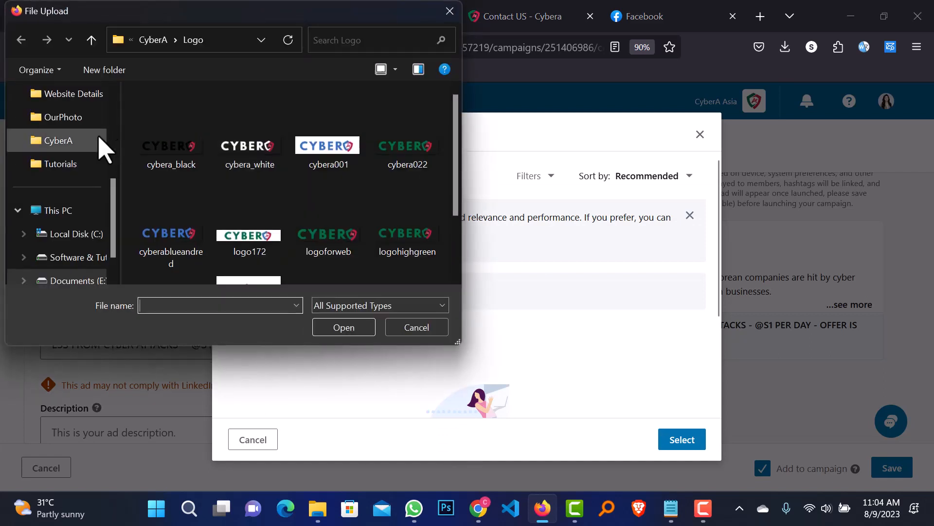
scroll(88, 150, "up", 5)
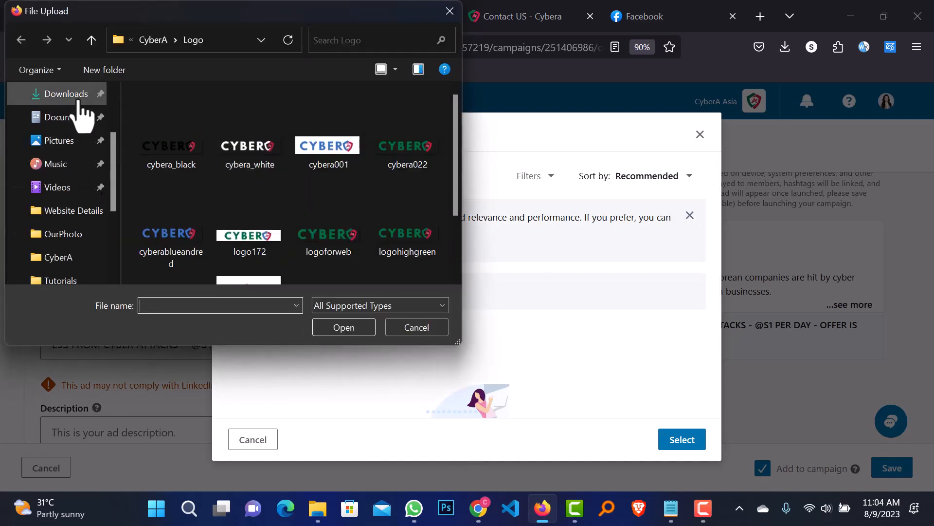
scroll(83, 128, "up", 2)
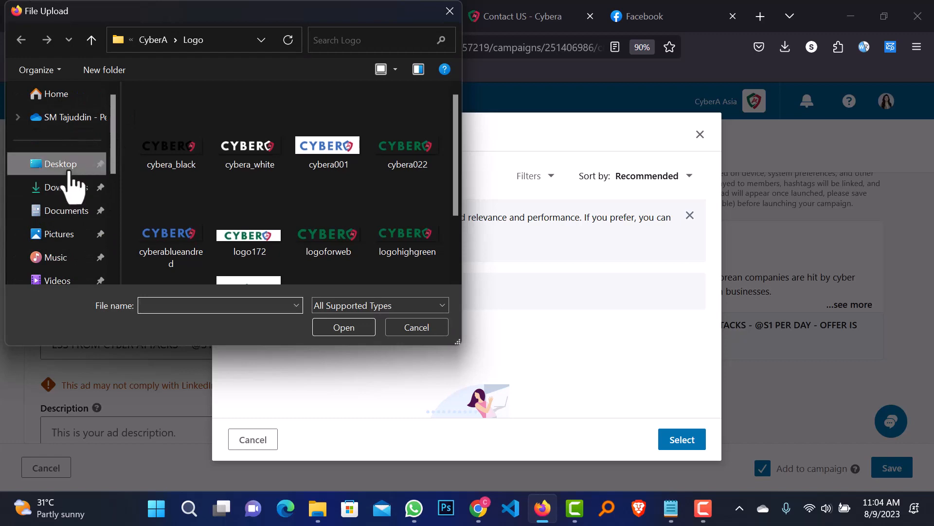
left_click(66, 166)
double_click(334, 220)
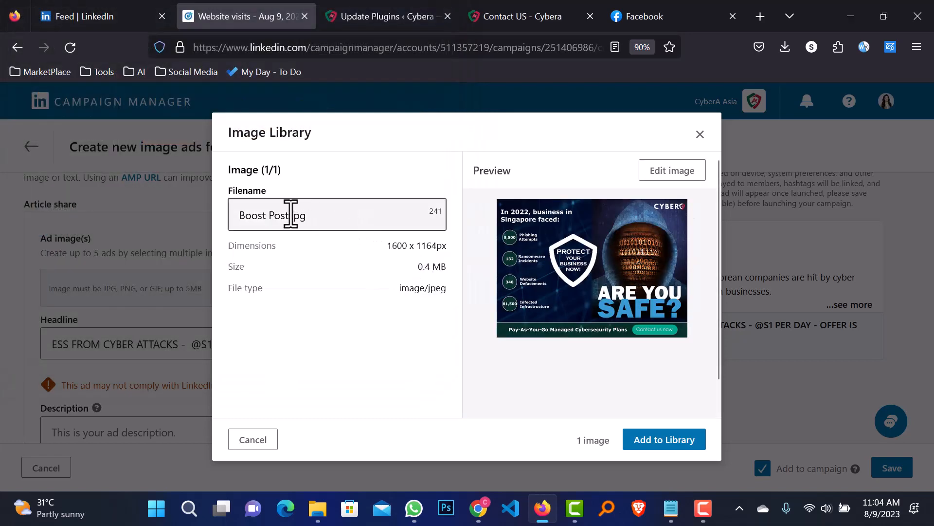
left_click(658, 449)
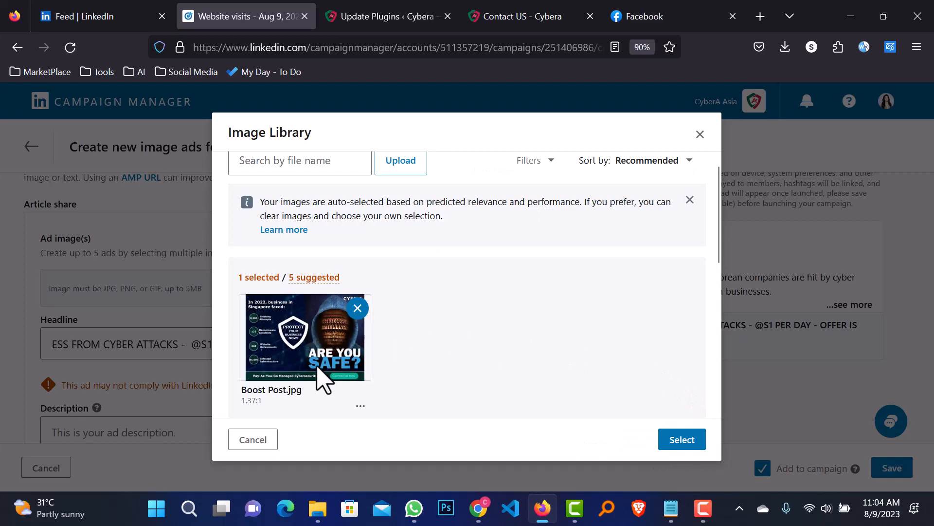
left_click(681, 439)
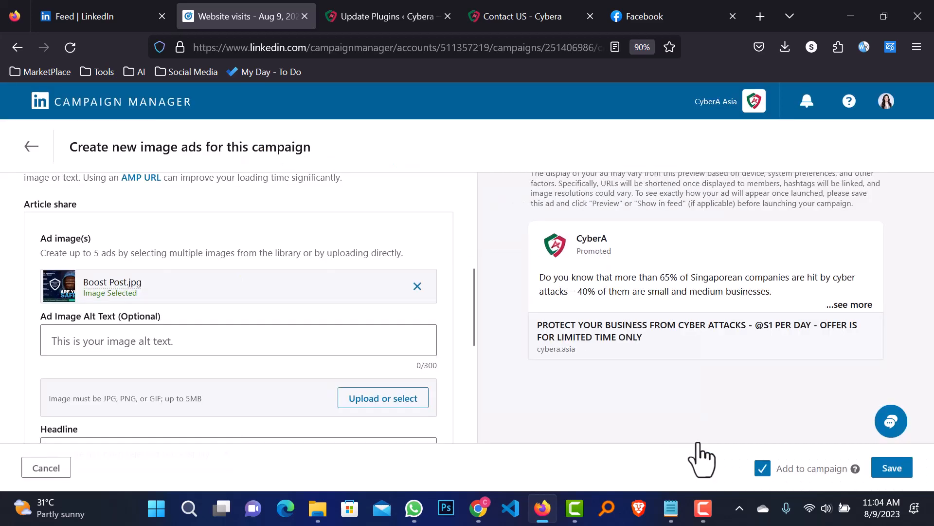
Set the call-to-action to Learn more, replacing an interim Subscribe choice, and close the toast
scroll(755, 326, "down", 5)
scroll(749, 326, "up", 3)
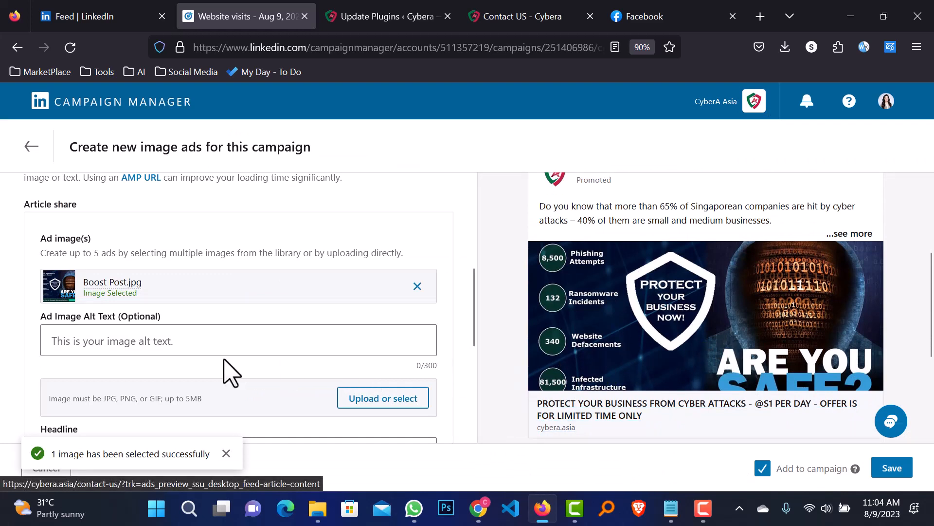
scroll(202, 371, "down", 5)
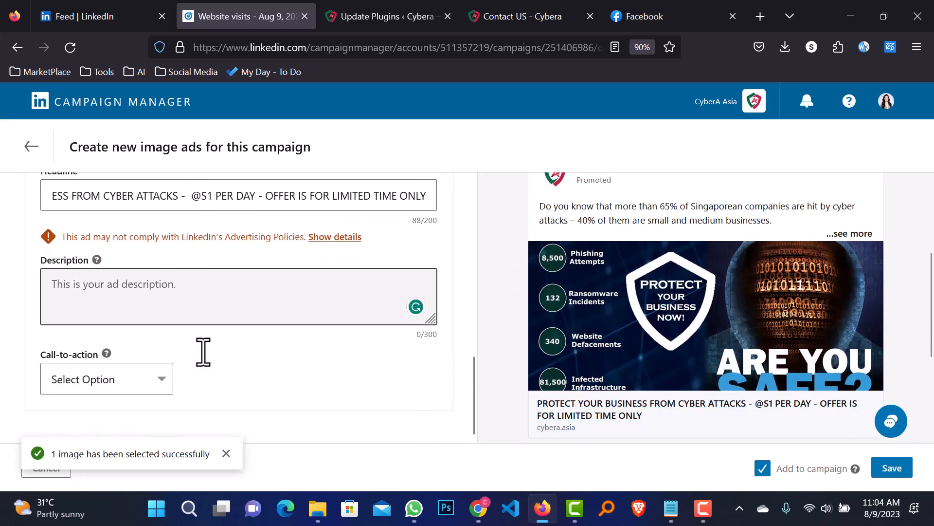
left_click(147, 389)
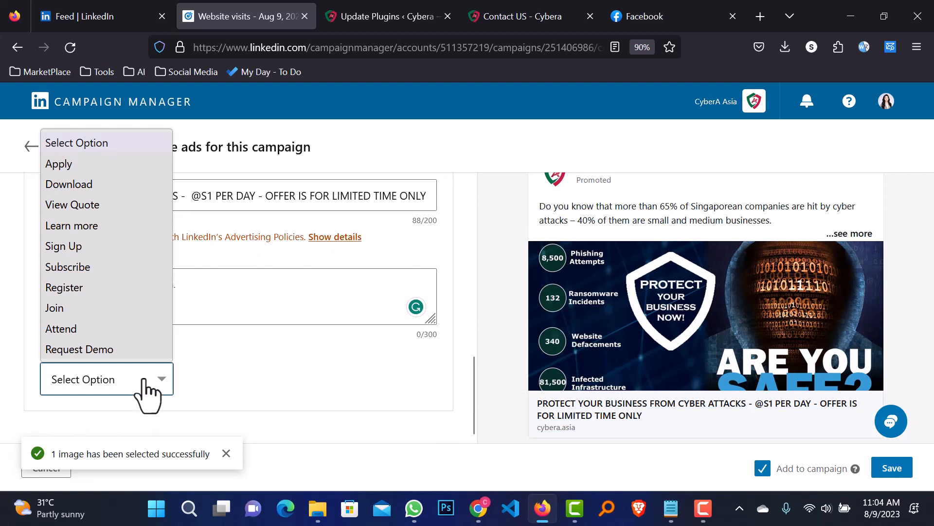
left_click(209, 386)
left_click(143, 392)
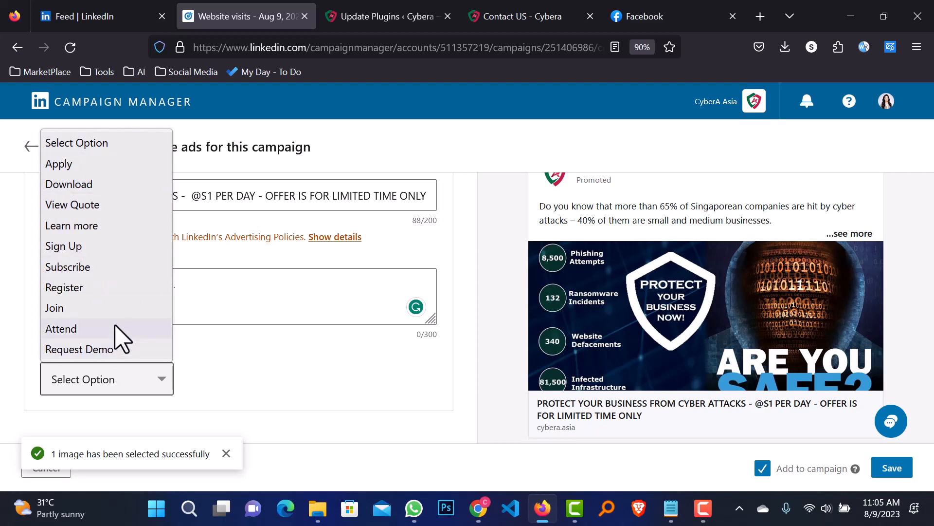
left_click(112, 268)
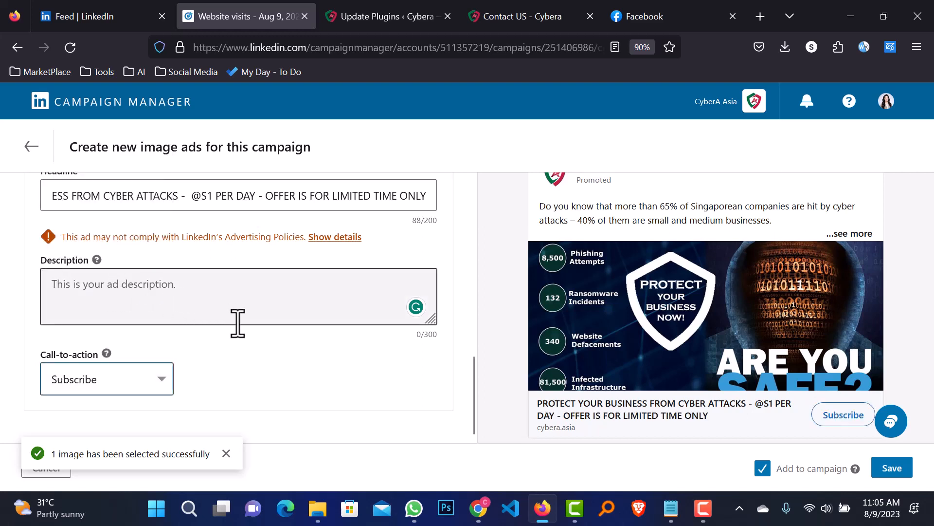
left_click(140, 384)
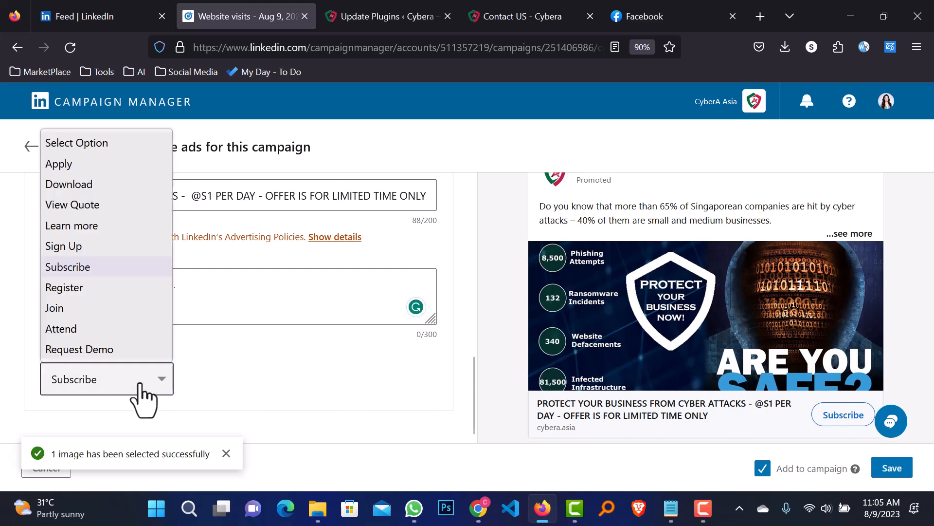
left_click(90, 227)
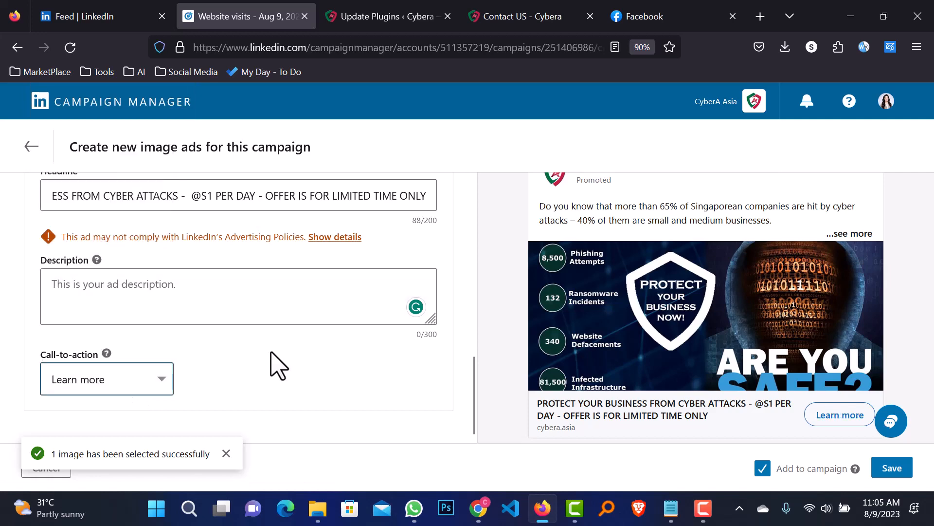
left_click(226, 454)
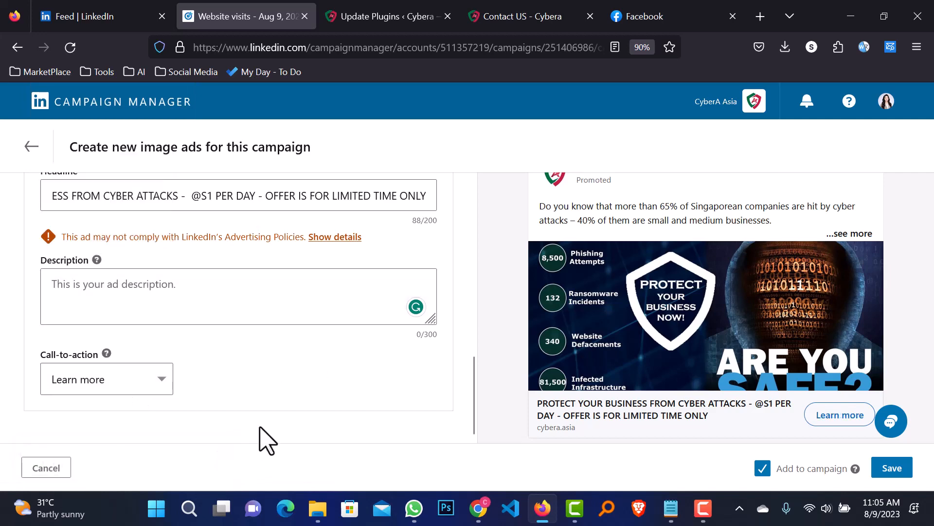
scroll(432, 401, "up", 10)
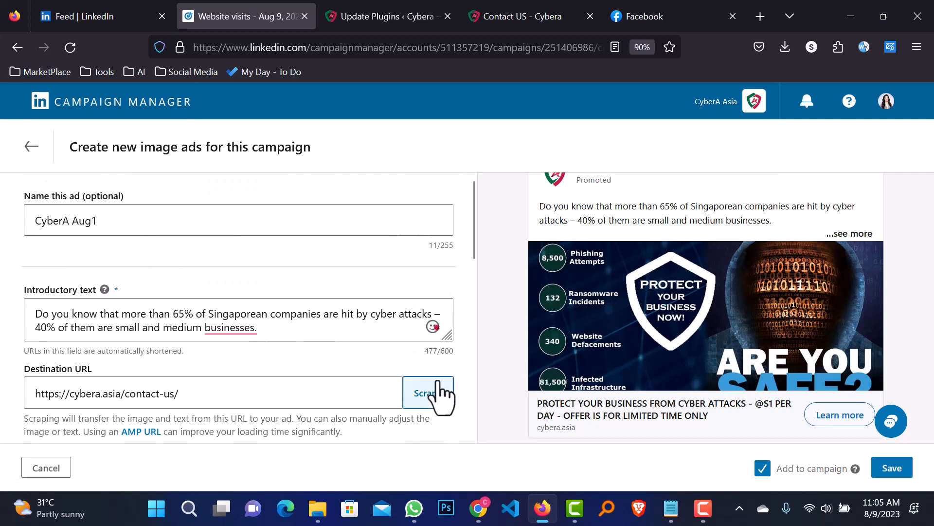
scroll(657, 358, "down", 3)
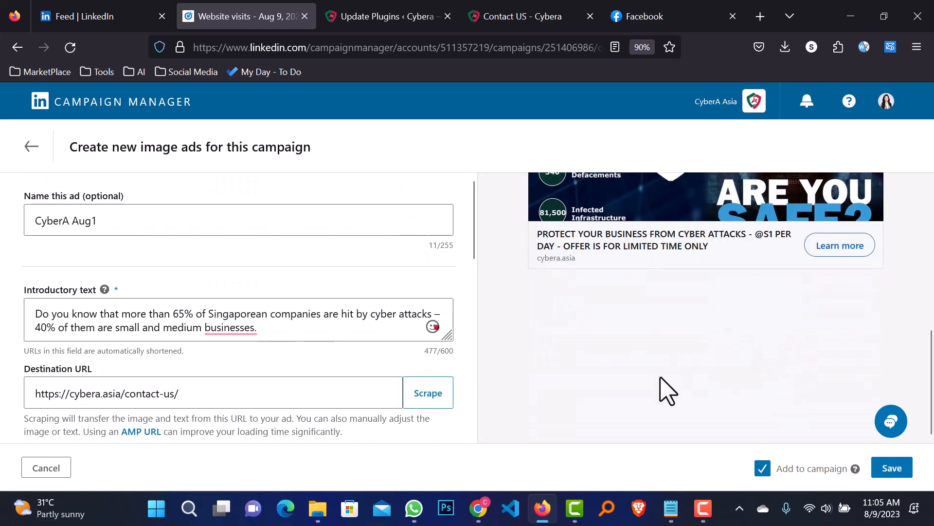
scroll(584, 345, "up", 6)
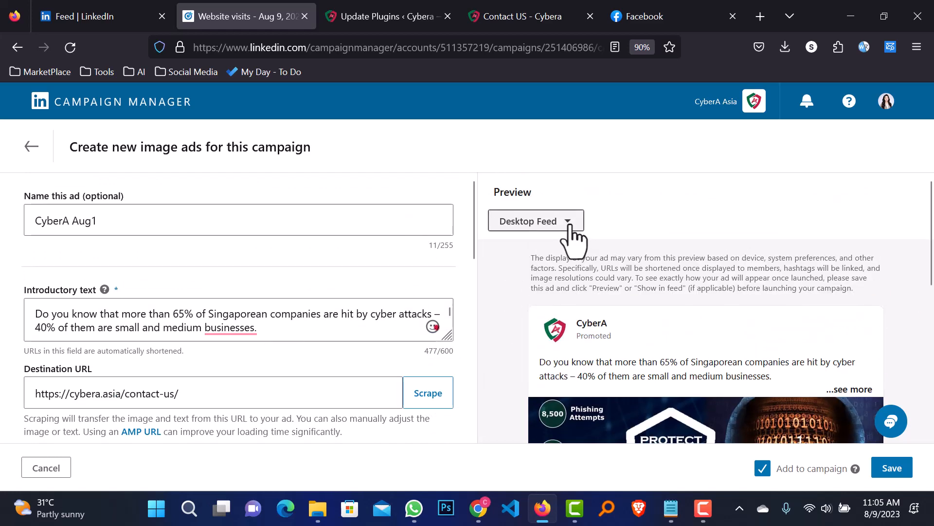
Preview the ad in Mobile Feed, then save CyberA Aug1 past the approval warning
left_click(569, 225)
left_click(536, 324)
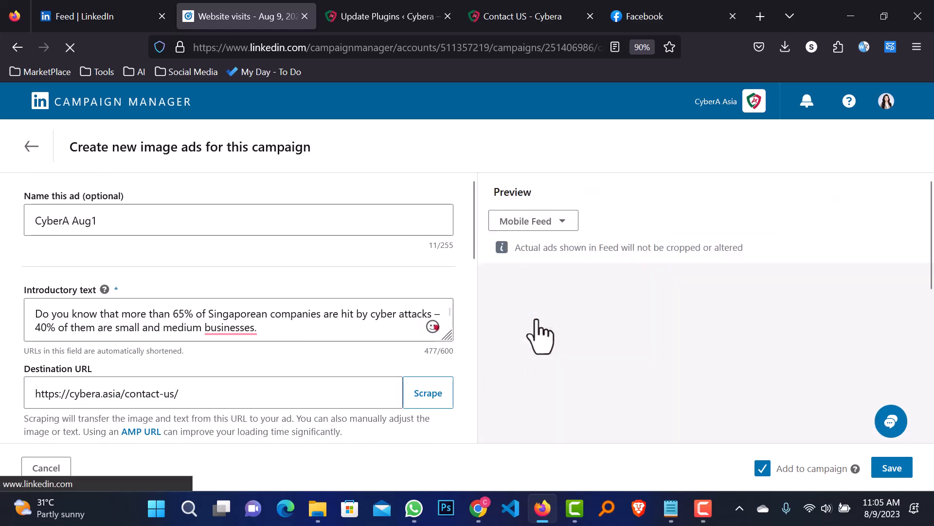
scroll(674, 293, "down", 2)
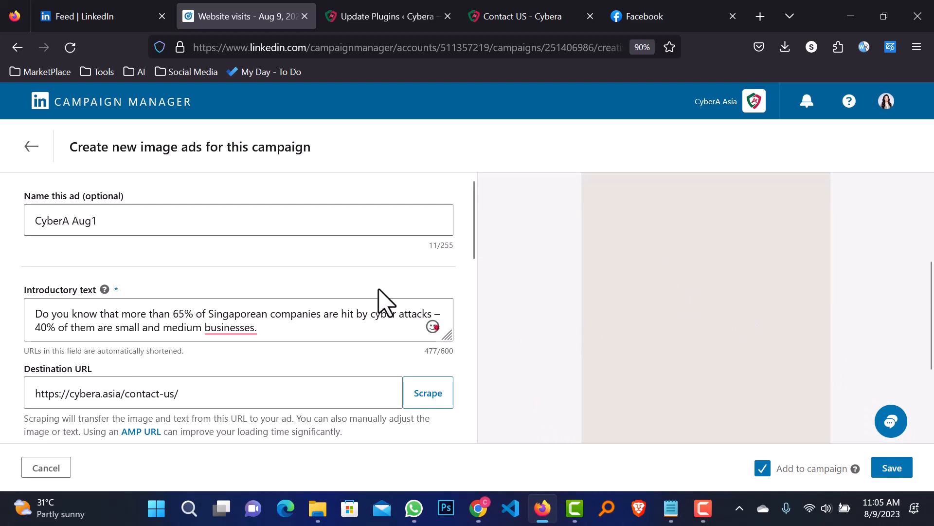
scroll(338, 324, "down", 5)
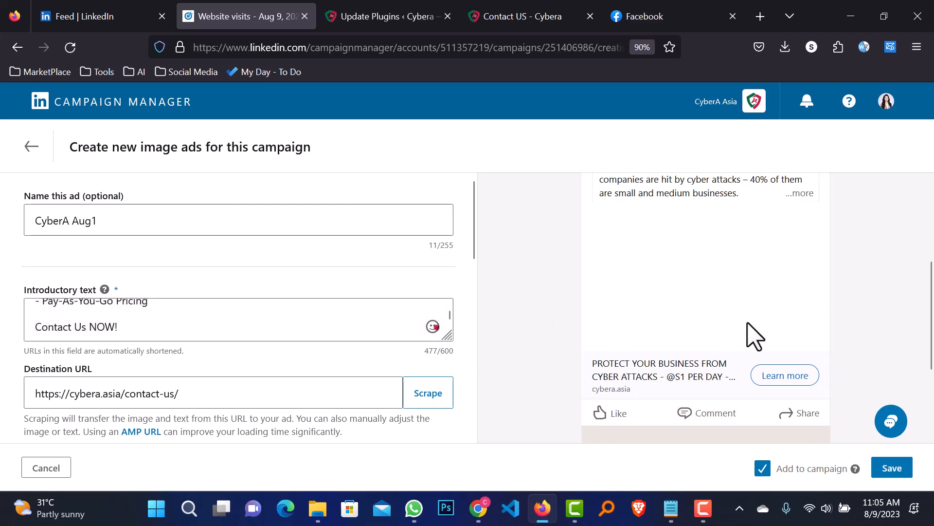
scroll(858, 338, "up", 3)
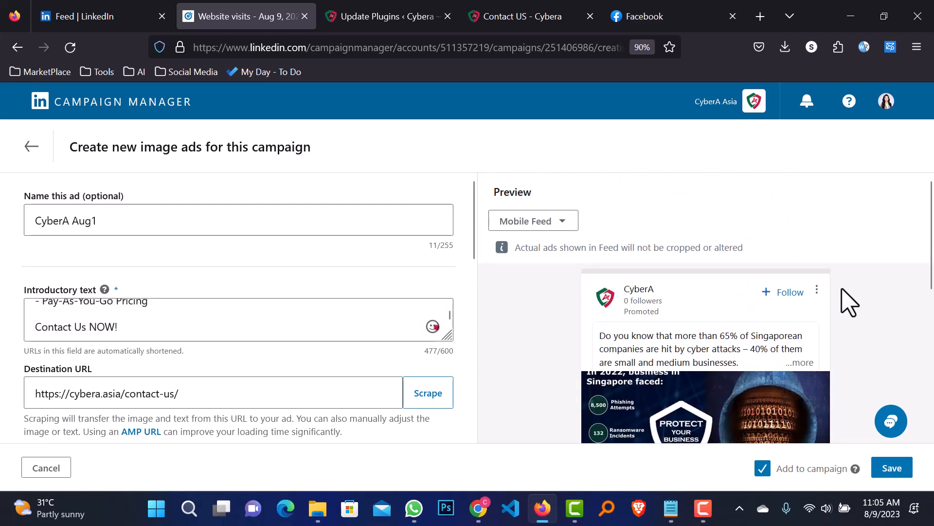
scroll(906, 338, "down", 5)
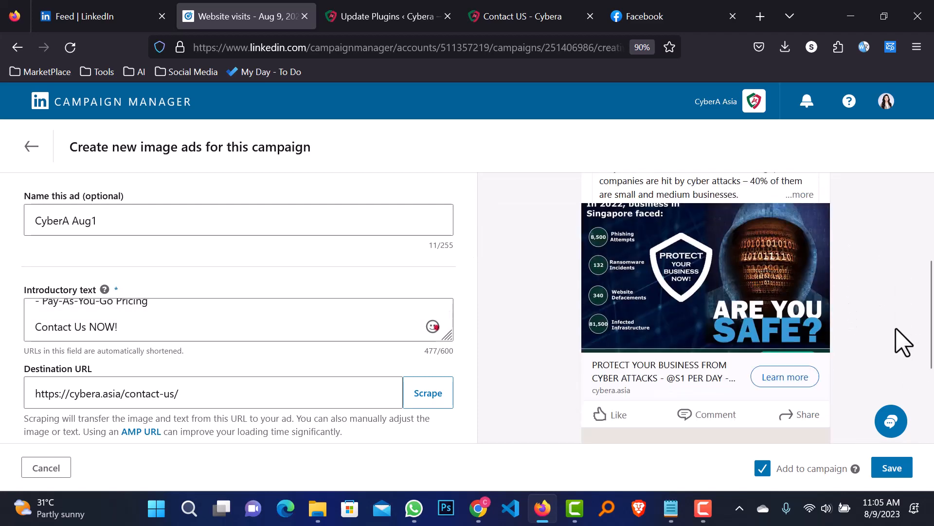
left_click(864, 458)
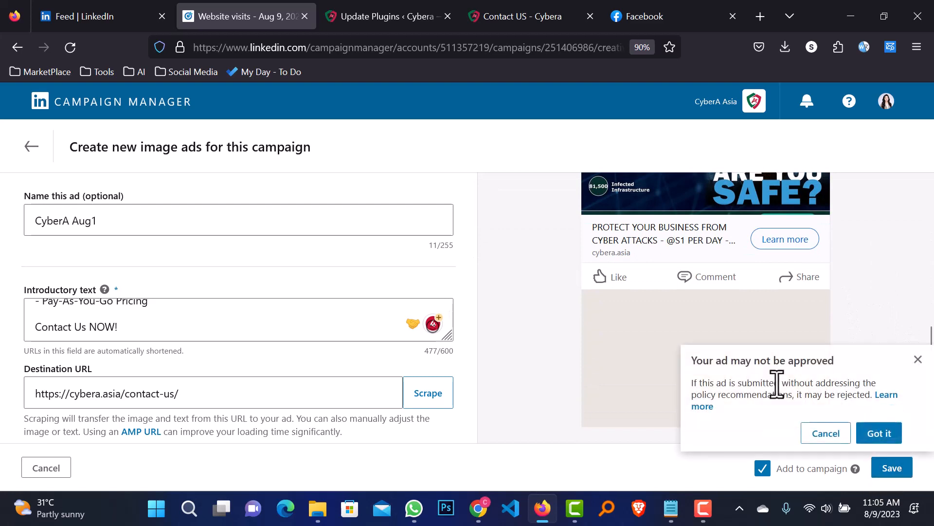
left_click(894, 434)
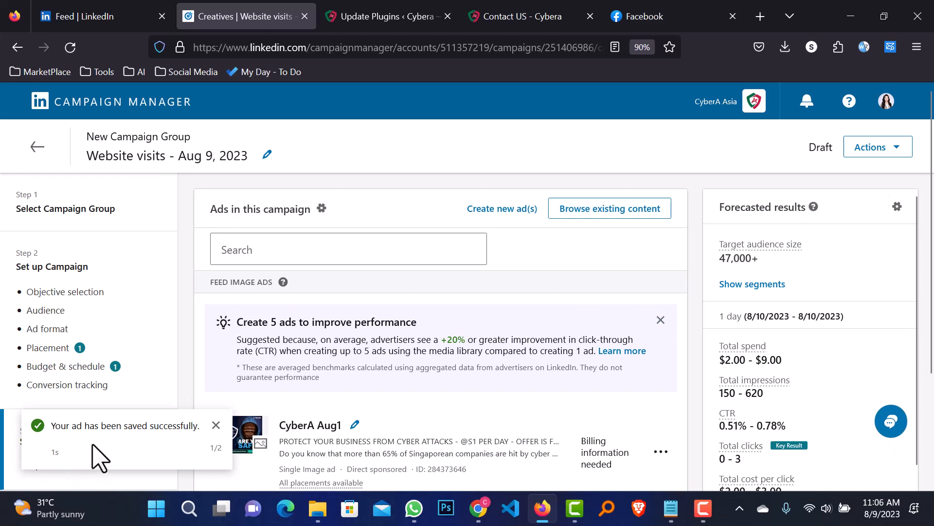
Review the Website visits campaign settings on Review & Launch and launch the campaign
scroll(604, 369, "down", 3)
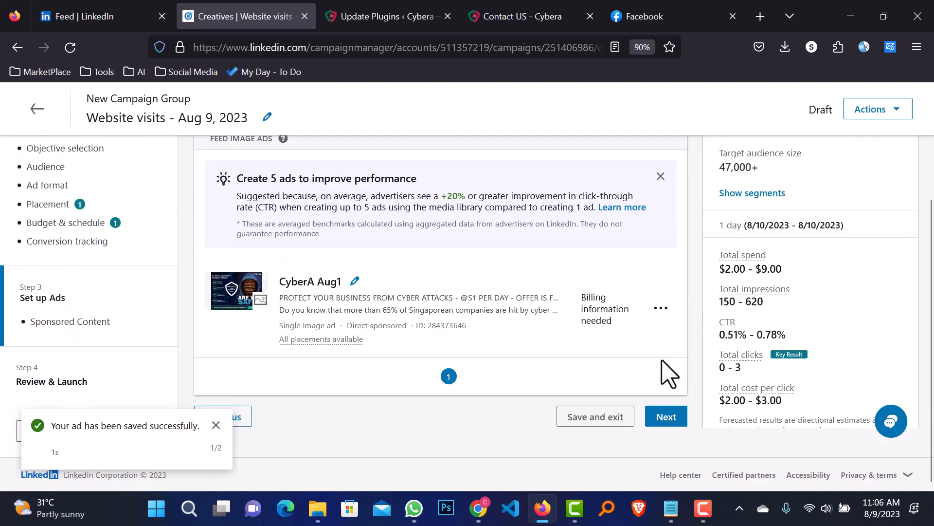
left_click(667, 419)
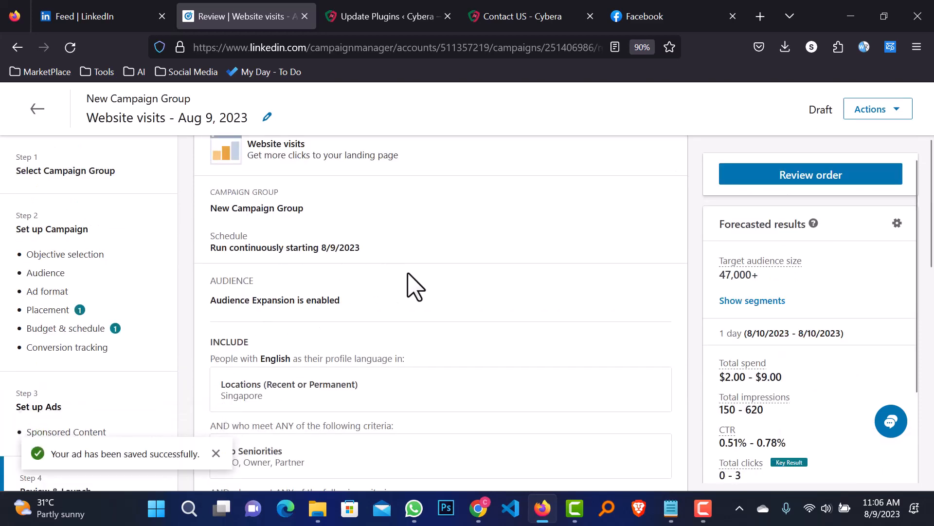
scroll(415, 287, "down", 10)
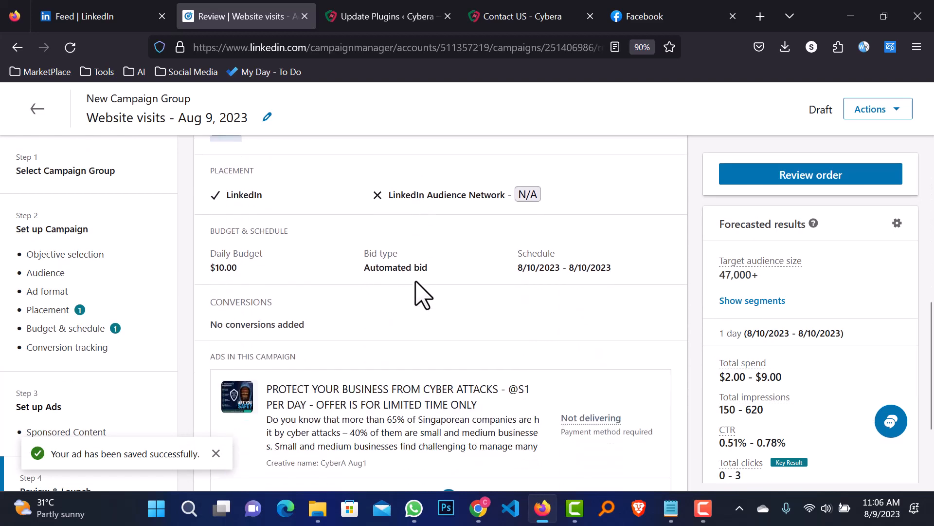
scroll(422, 294, "down", 1)
scroll(419, 282, "down", 5)
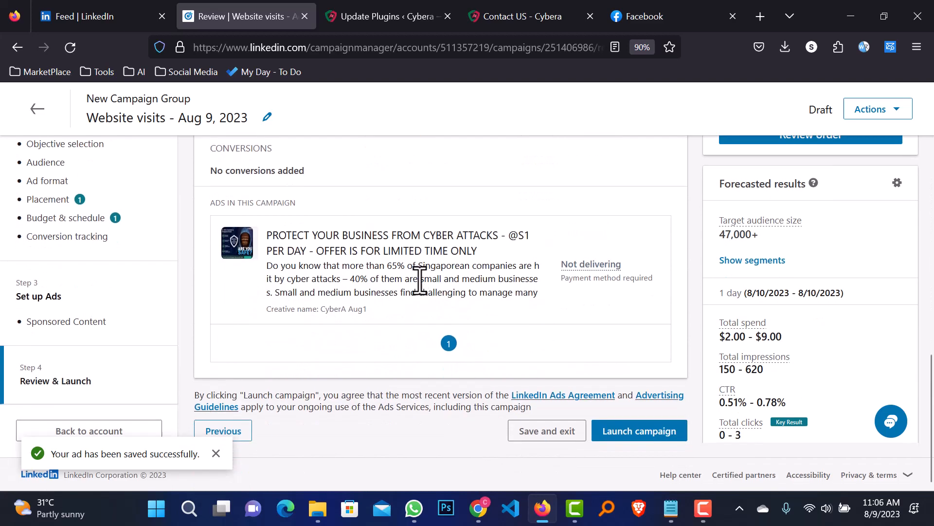
scroll(608, 299, "up", 15)
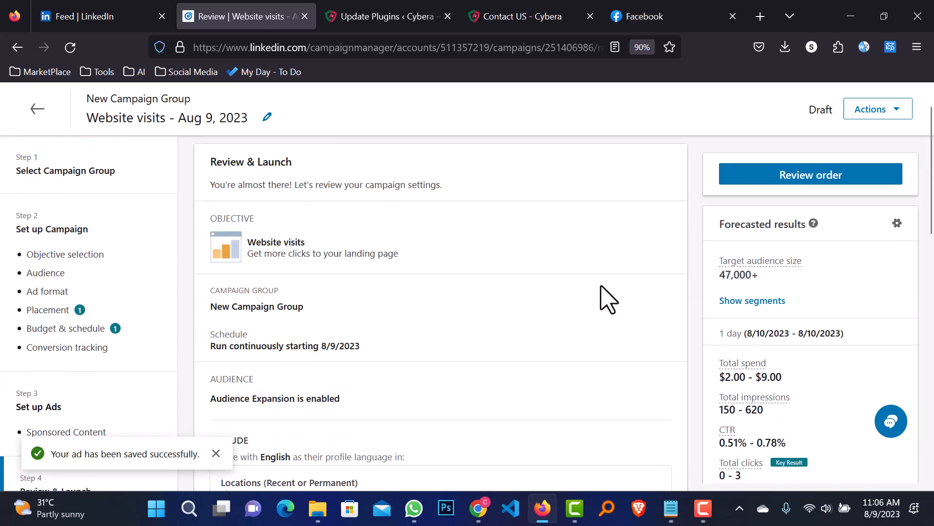
scroll(608, 300, "up", 1)
scroll(609, 300, "down", 15)
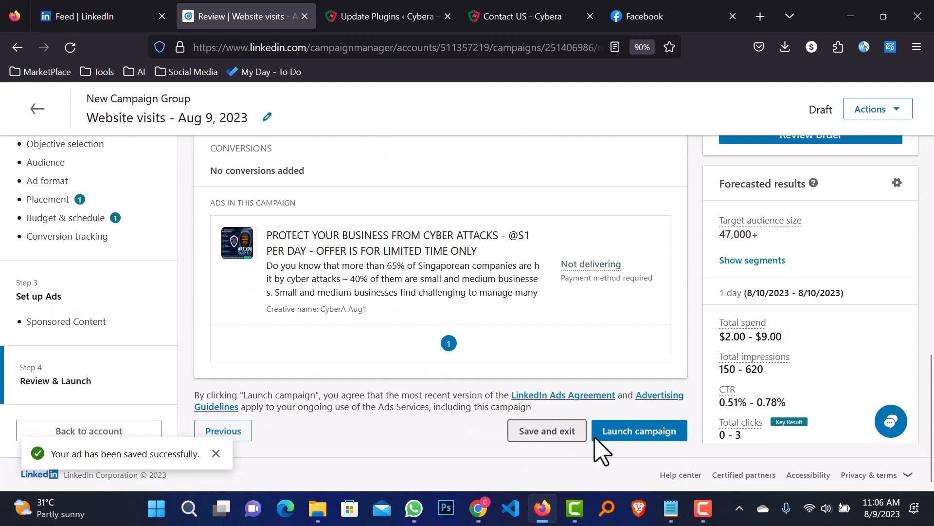
left_click(672, 431)
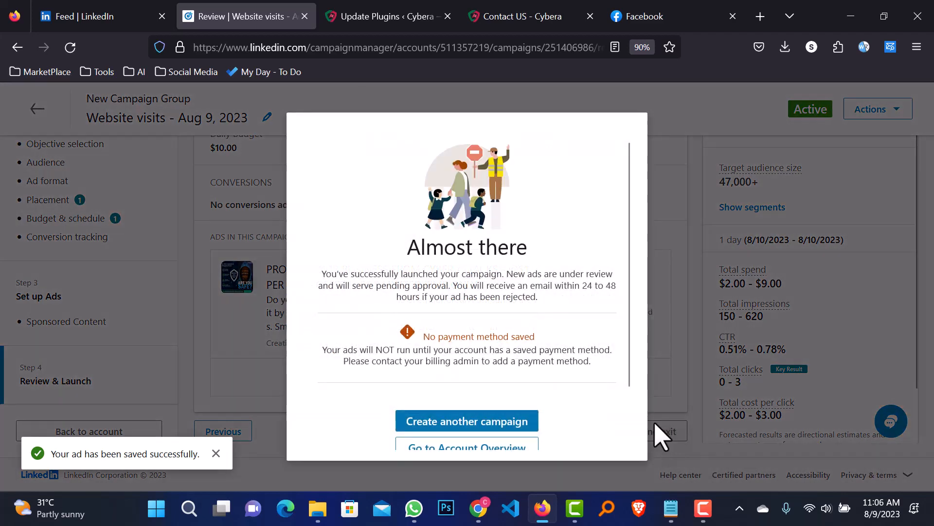
From the 'Almost there' dialog, go to the Billing Center to add a payment method
scroll(533, 336, "down", 2)
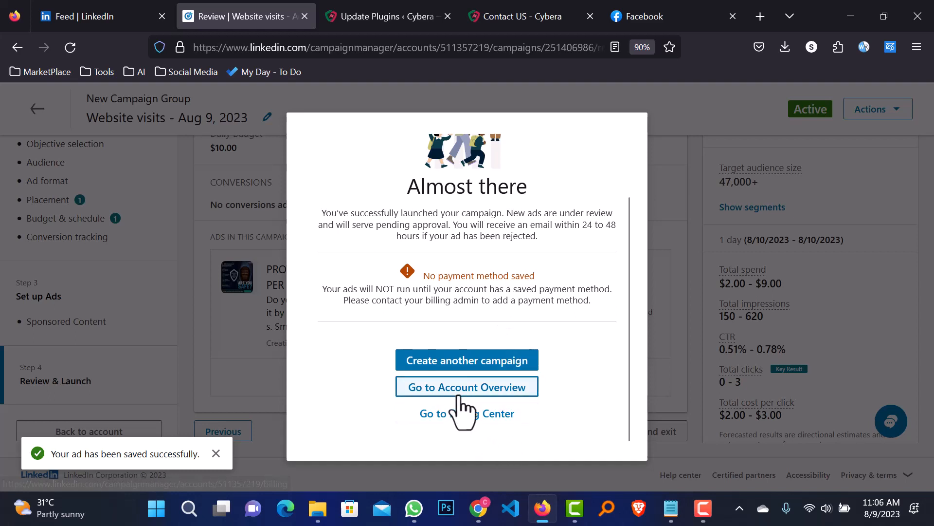
left_click(490, 388)
right_click(479, 388)
left_click(366, 386)
scroll(453, 312, "up", 2)
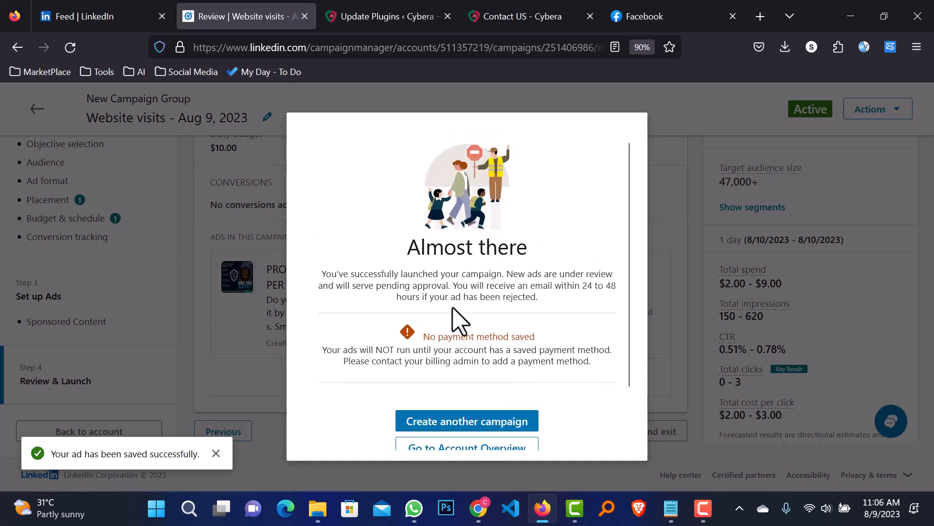
scroll(475, 319, "down", 2)
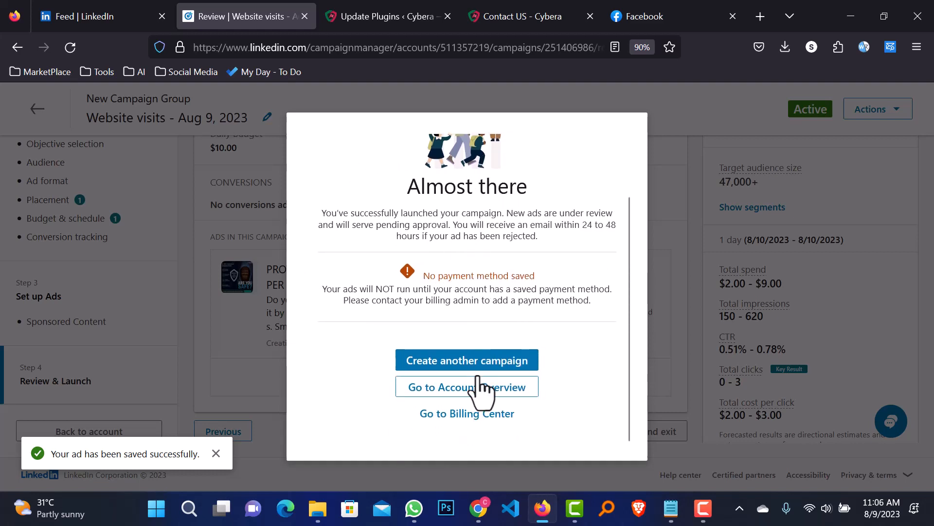
left_click(480, 415)
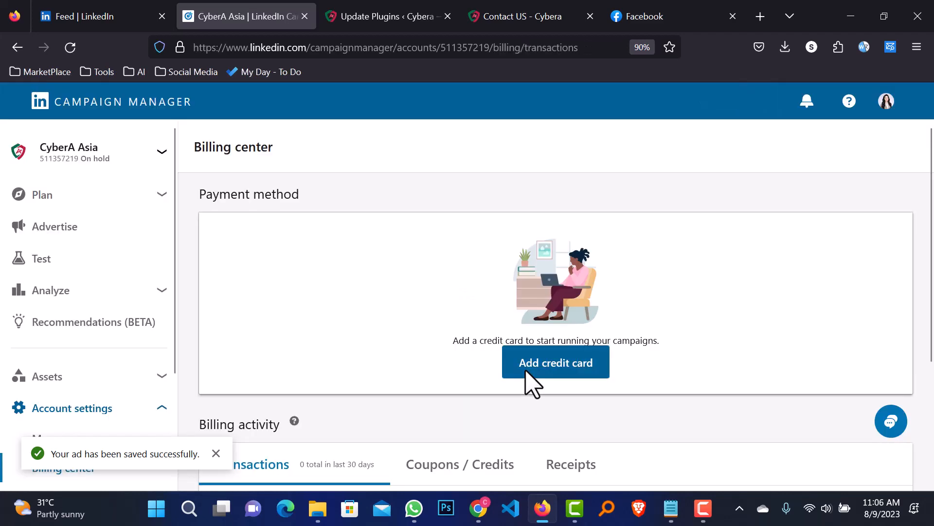
scroll(399, 355, "down", 3)
Open the Add credit card form, dismiss the ad-saved toast and select the prefilled first name
scroll(543, 385, "up", 2)
left_click(542, 383)
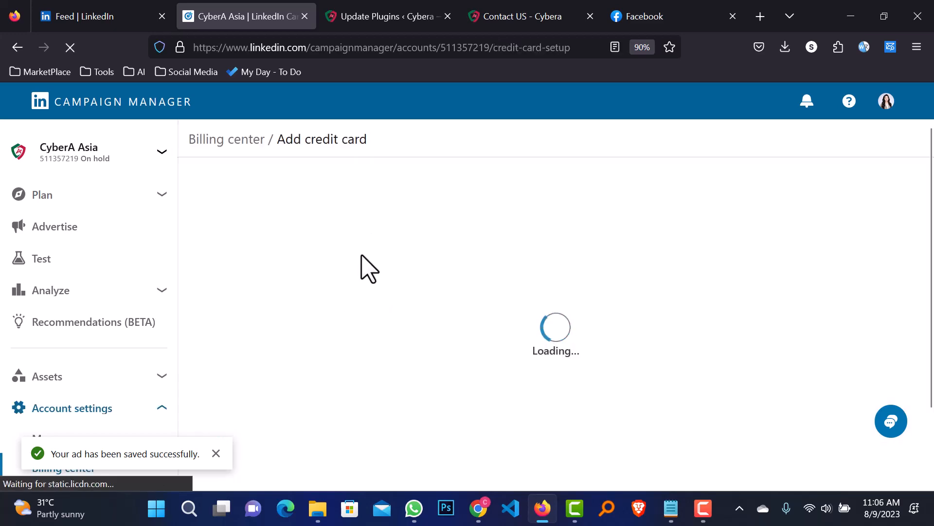
left_click(216, 453)
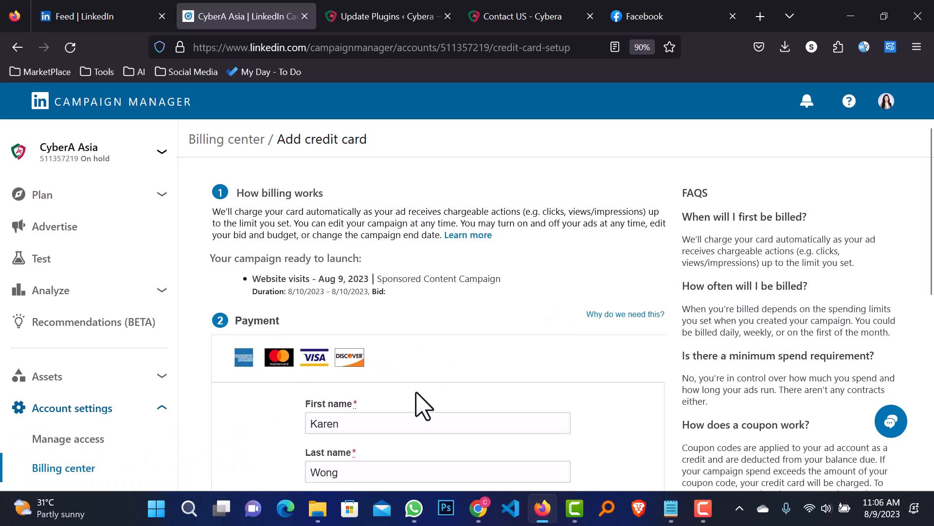
scroll(438, 394, "down", 3)
scroll(578, 368, "down", 3)
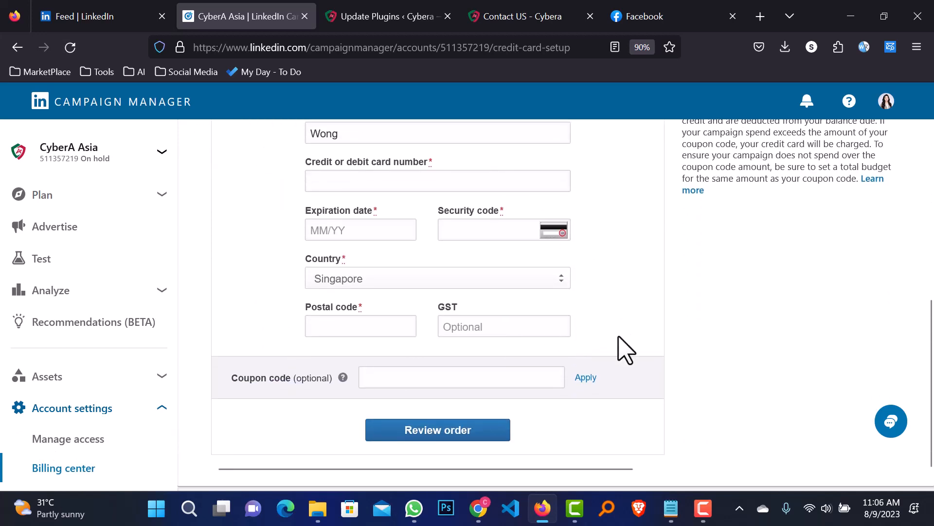
scroll(618, 346, "up", 2)
scroll(633, 297, "up", 5)
scroll(626, 299, "down", 3)
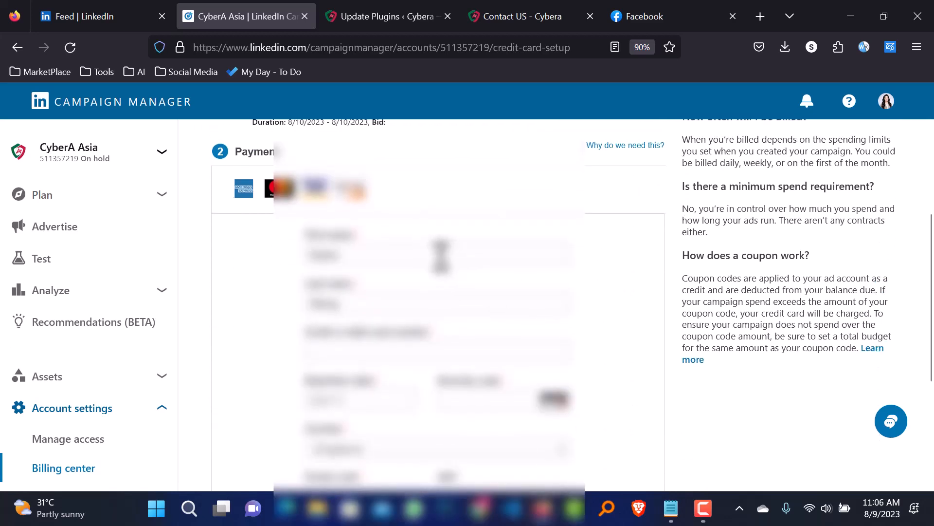
left_click_drag(445, 255, 223, 256)
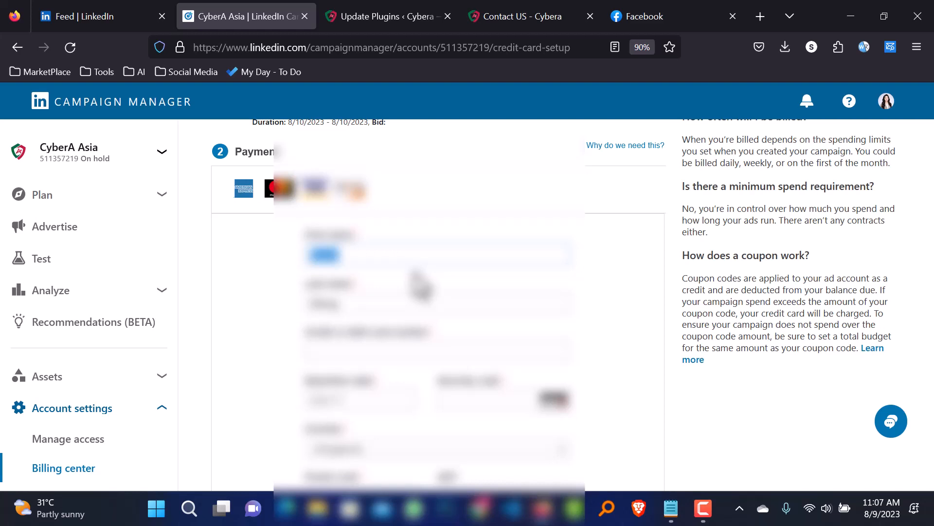
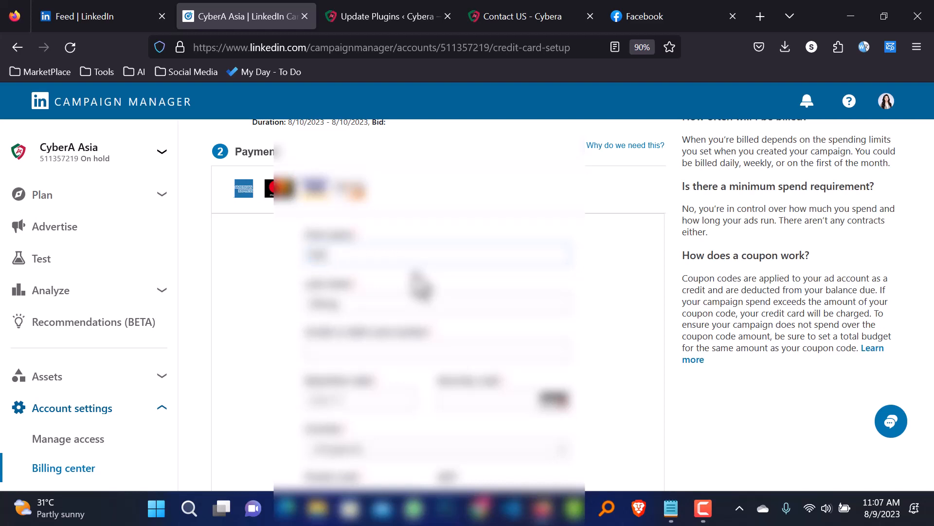
Enter the cardholder's first and last name and the card expiration date
key("Tab")
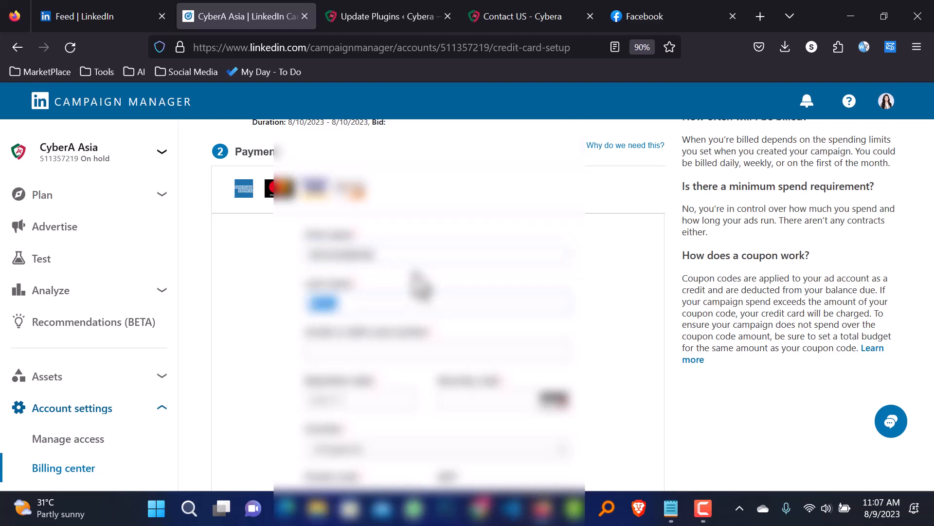
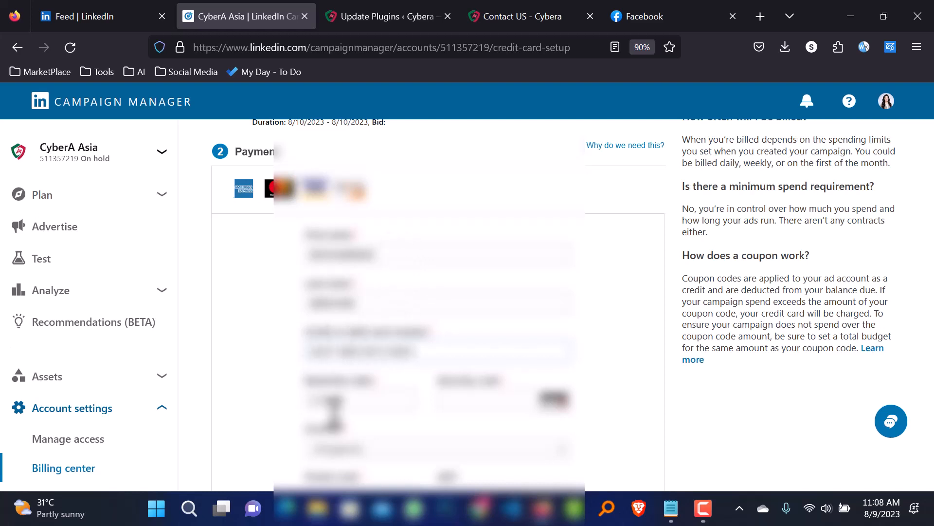
left_click(343, 402)
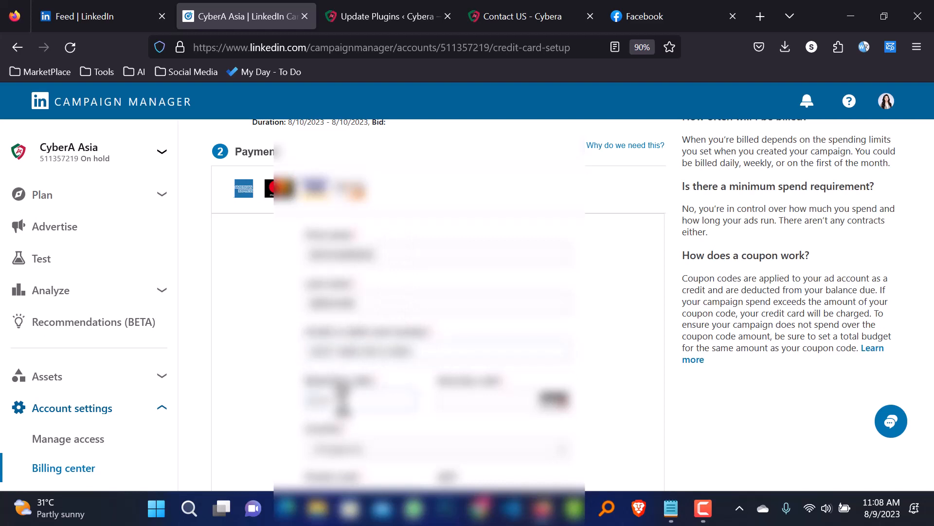
type("0")
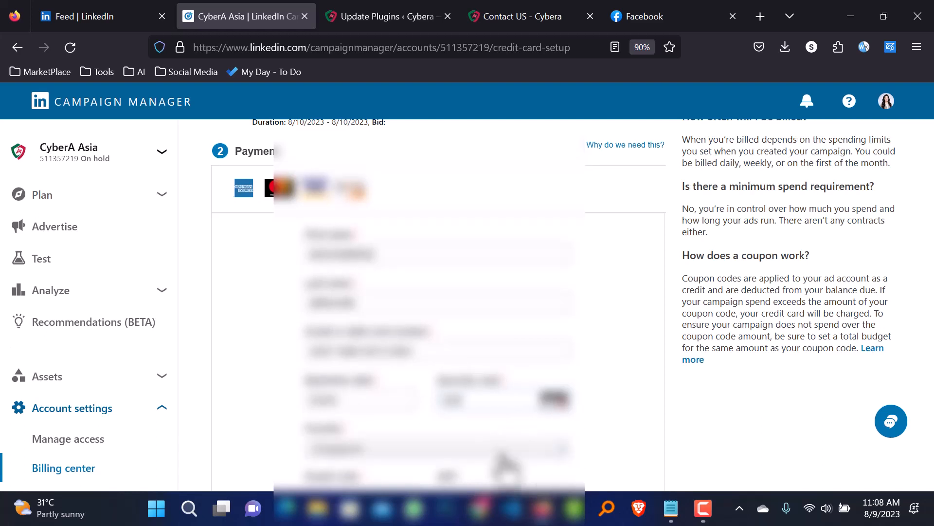
Choose the billing country, review the order and agree to launch the campaign
left_click(506, 450)
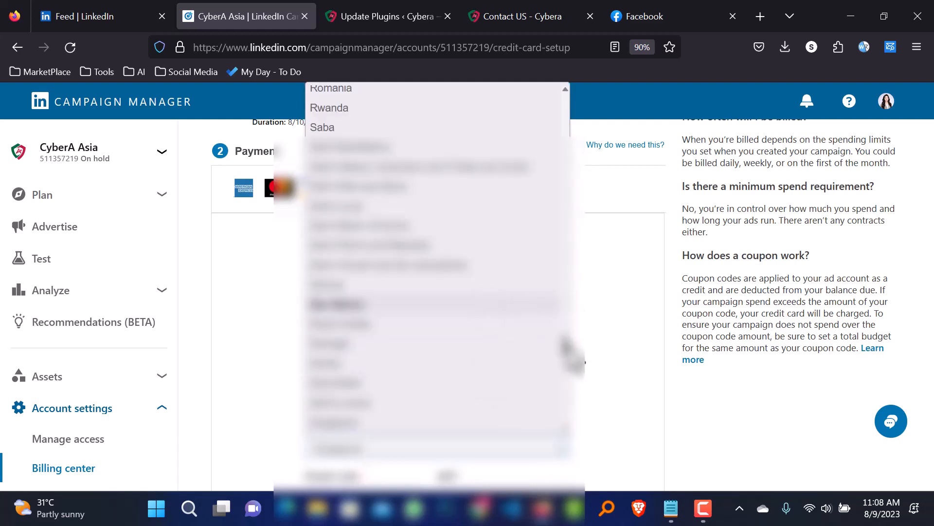
left_click_drag(565, 347, 568, 115)
scroll(414, 341, "down", 2)
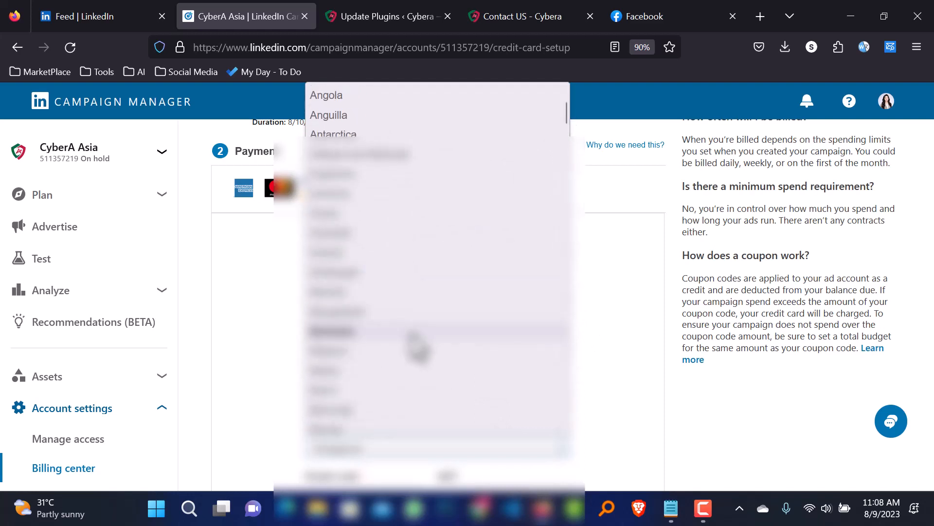
left_click(403, 334)
scroll(589, 414, "down", 3)
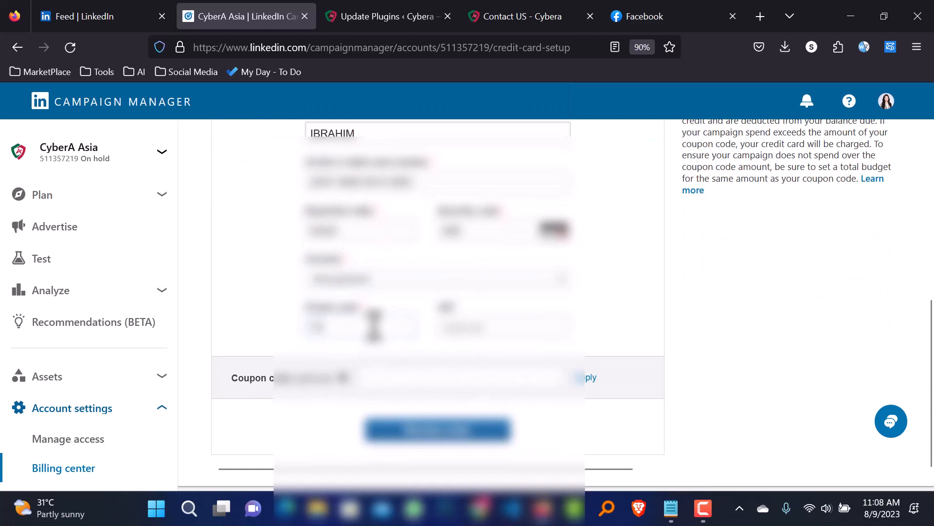
left_click(421, 434)
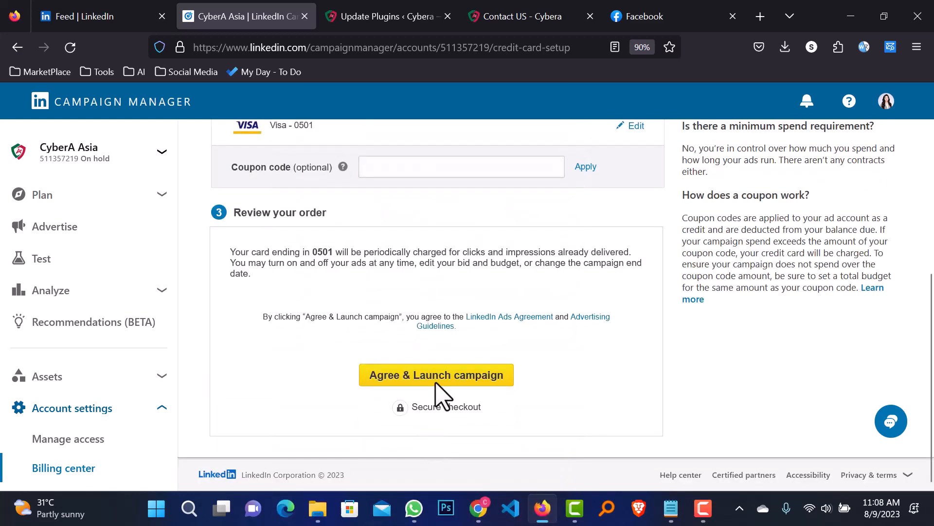
left_click(439, 378)
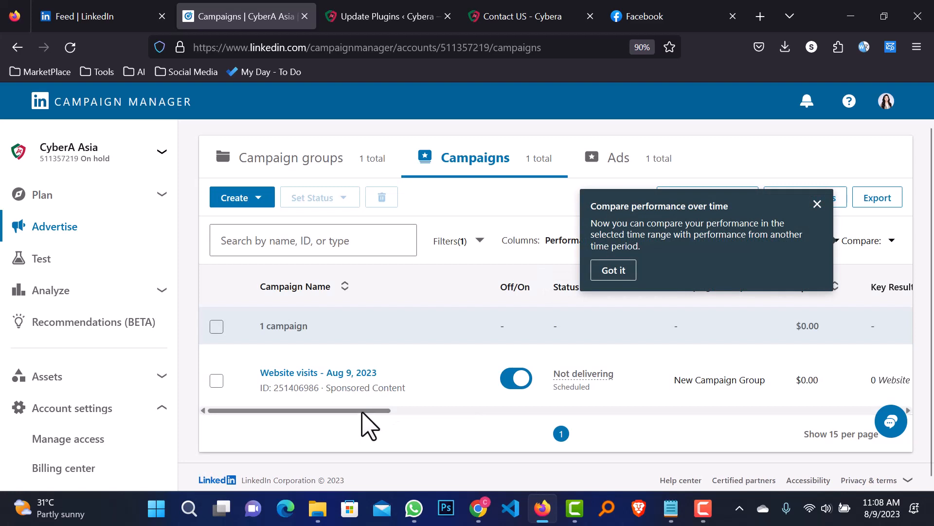
Dismiss the compare tip and check the Website visits - Aug 9, 2023 row shows Scheduled
left_click(626, 270)
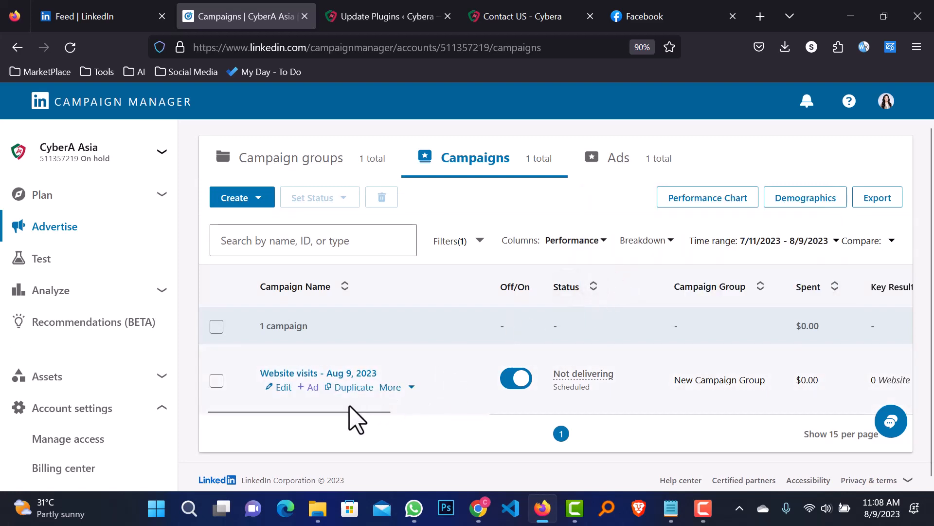
mouse_move(348, 410)
left_mouse_down()
mouse_move(898, 414)
mouse_move(445, 414)
mouse_move(334, 405)
left_mouse_up()
double_click(570, 387)
left_click(590, 410)
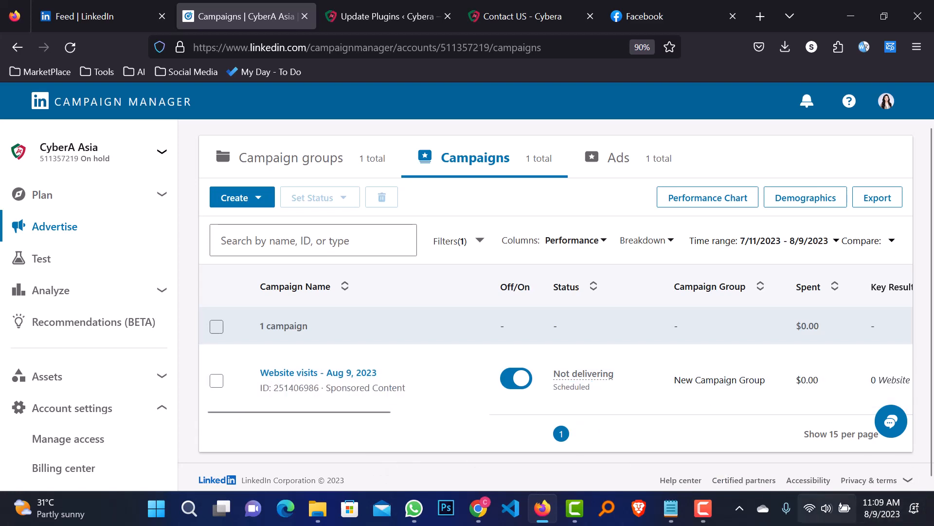
mouse_move(288, 407)
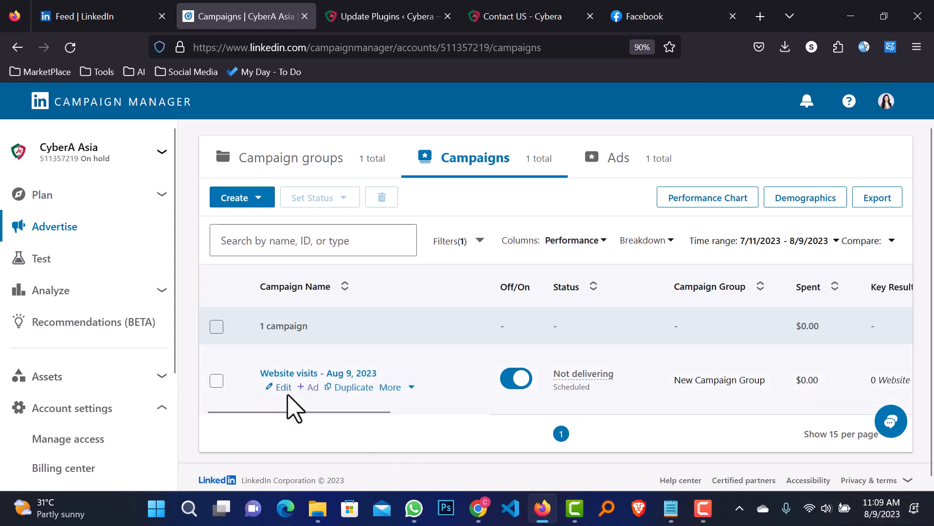
left_click(412, 387)
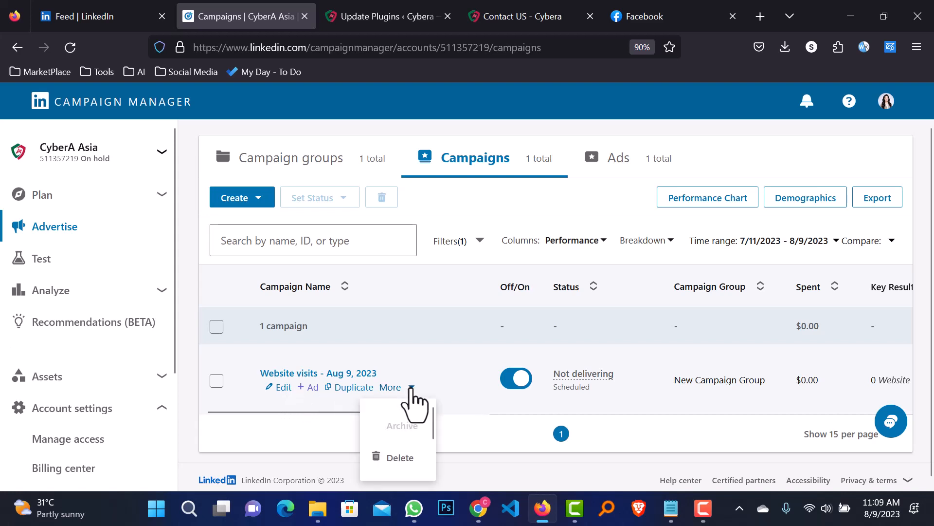
left_click(194, 448)
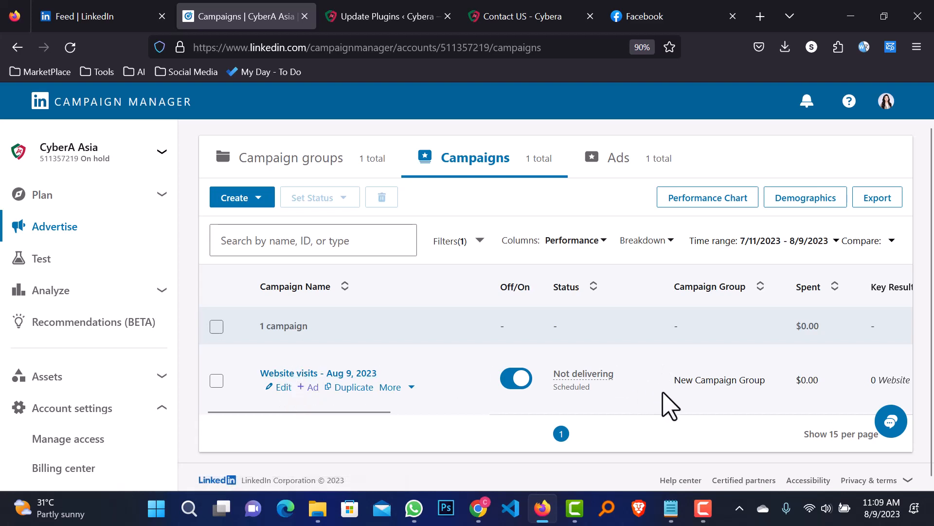
Open the Website visits - Aug 9, 2023 campaign's details, confirming Active status and 47,000+ audience
left_click(272, 390)
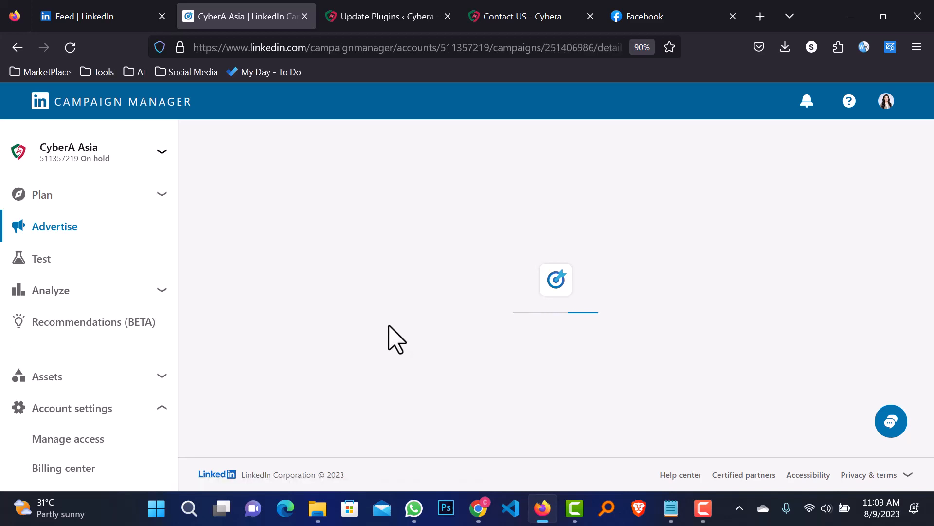
scroll(388, 336, "down", 5)
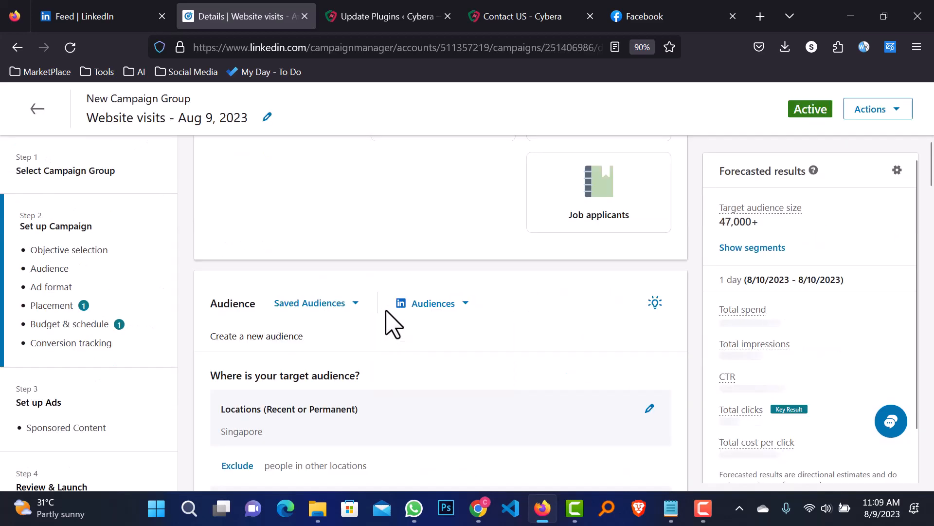
scroll(616, 328, "up", 6)
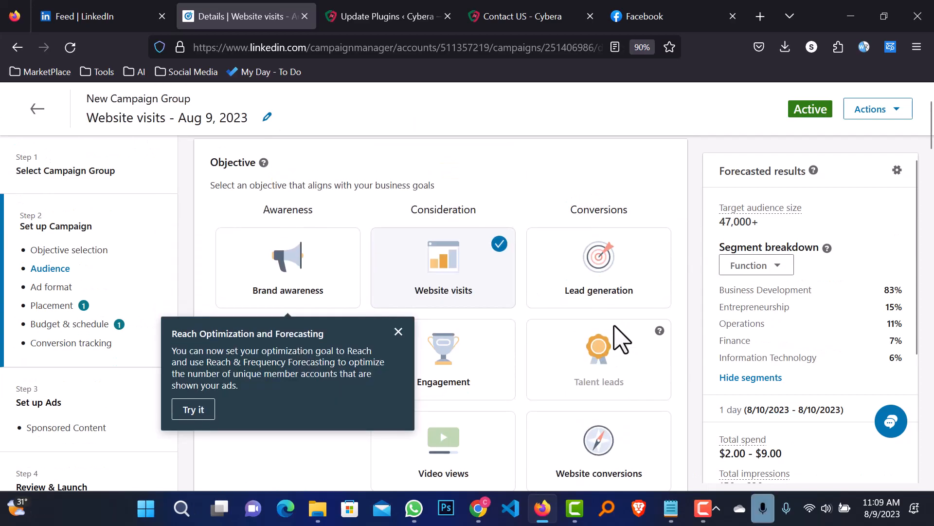